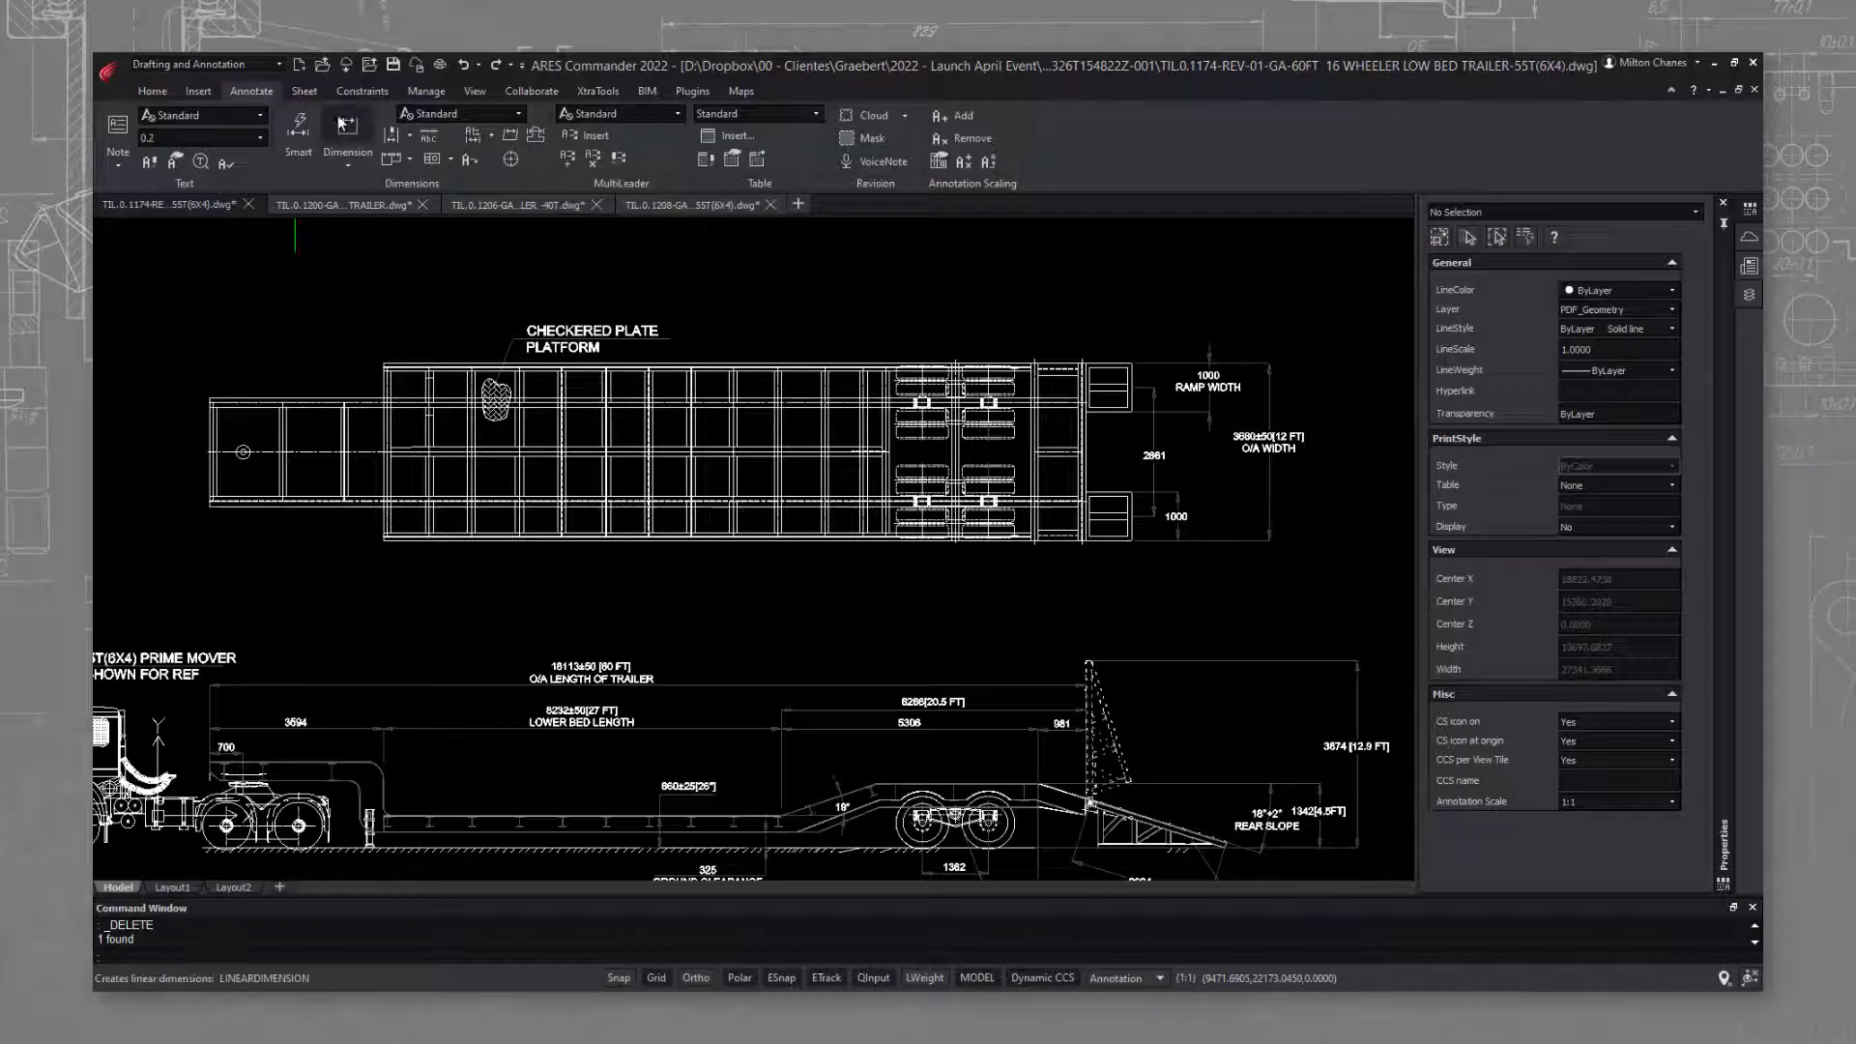
- Dimension the plan view's overall length at 15481, placed above the view
click(341, 123)
click(386, 365)
click(1129, 365)
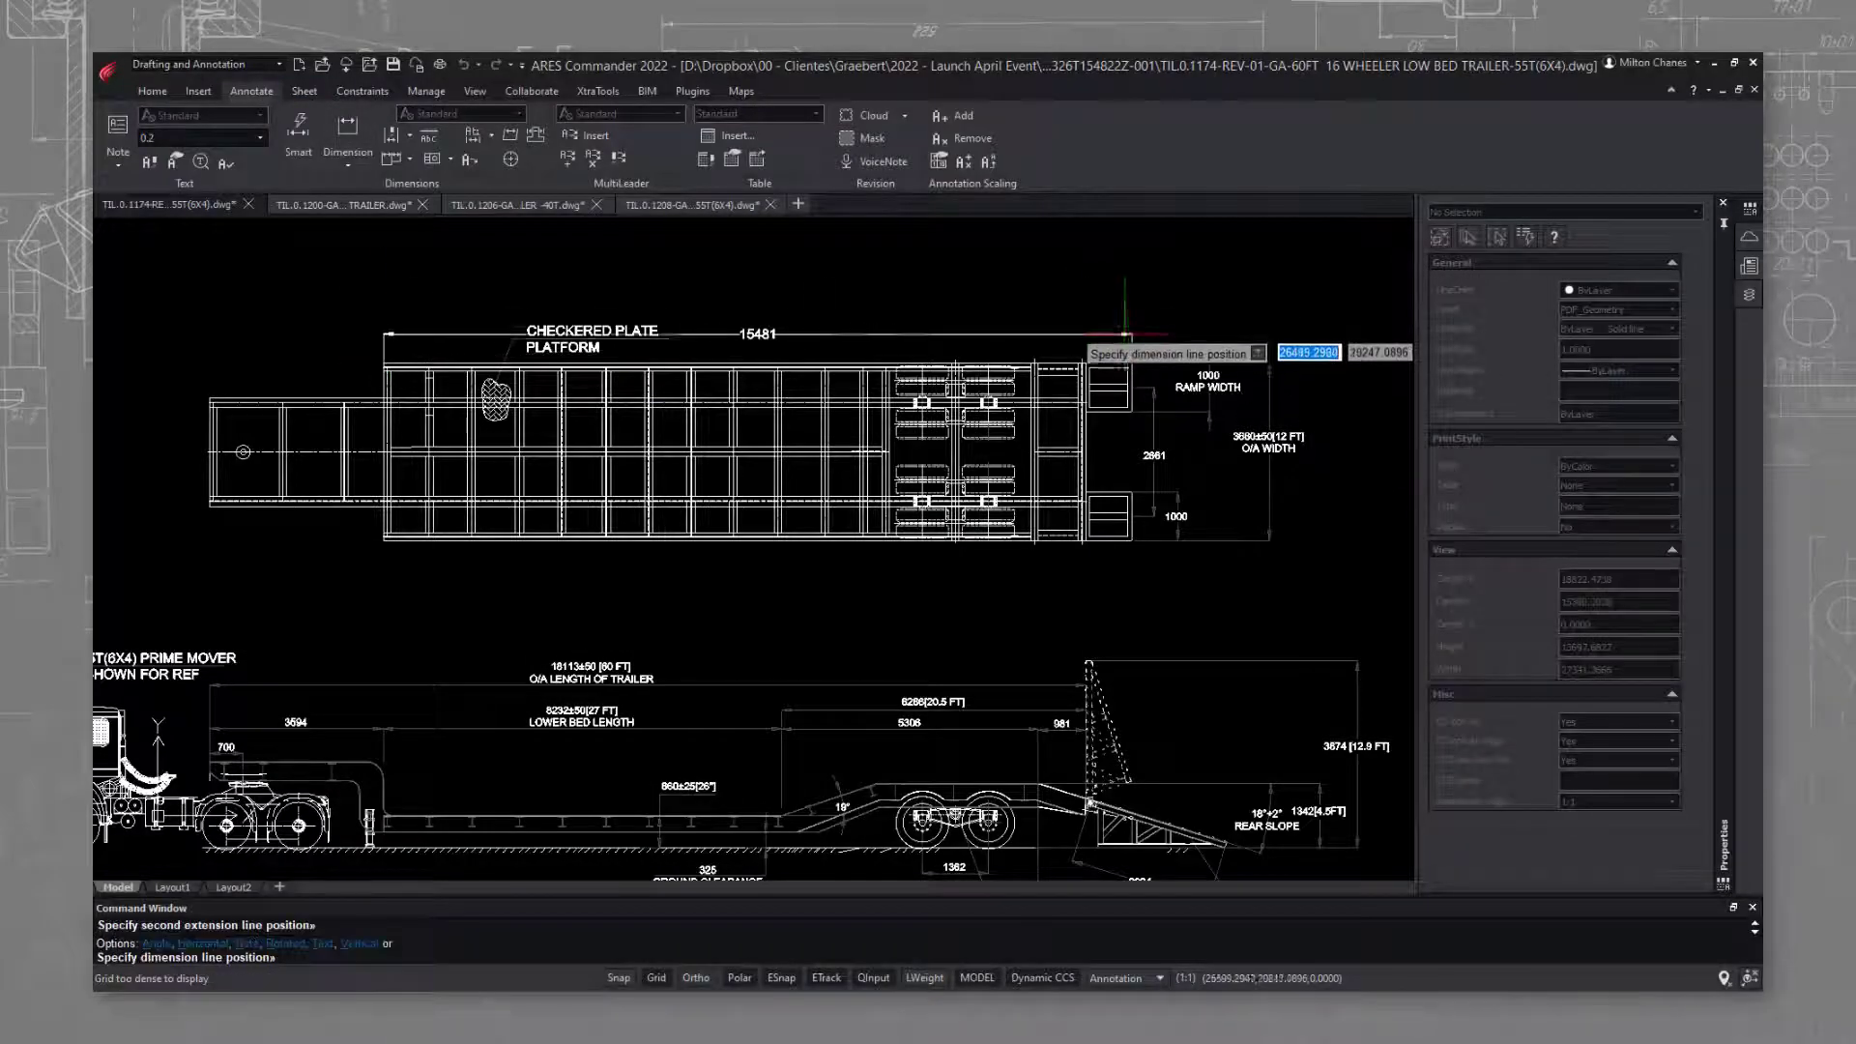
click(1126, 310)
- Draw an X-shaped brace polyline on the deck
text(pl)
key(Return)
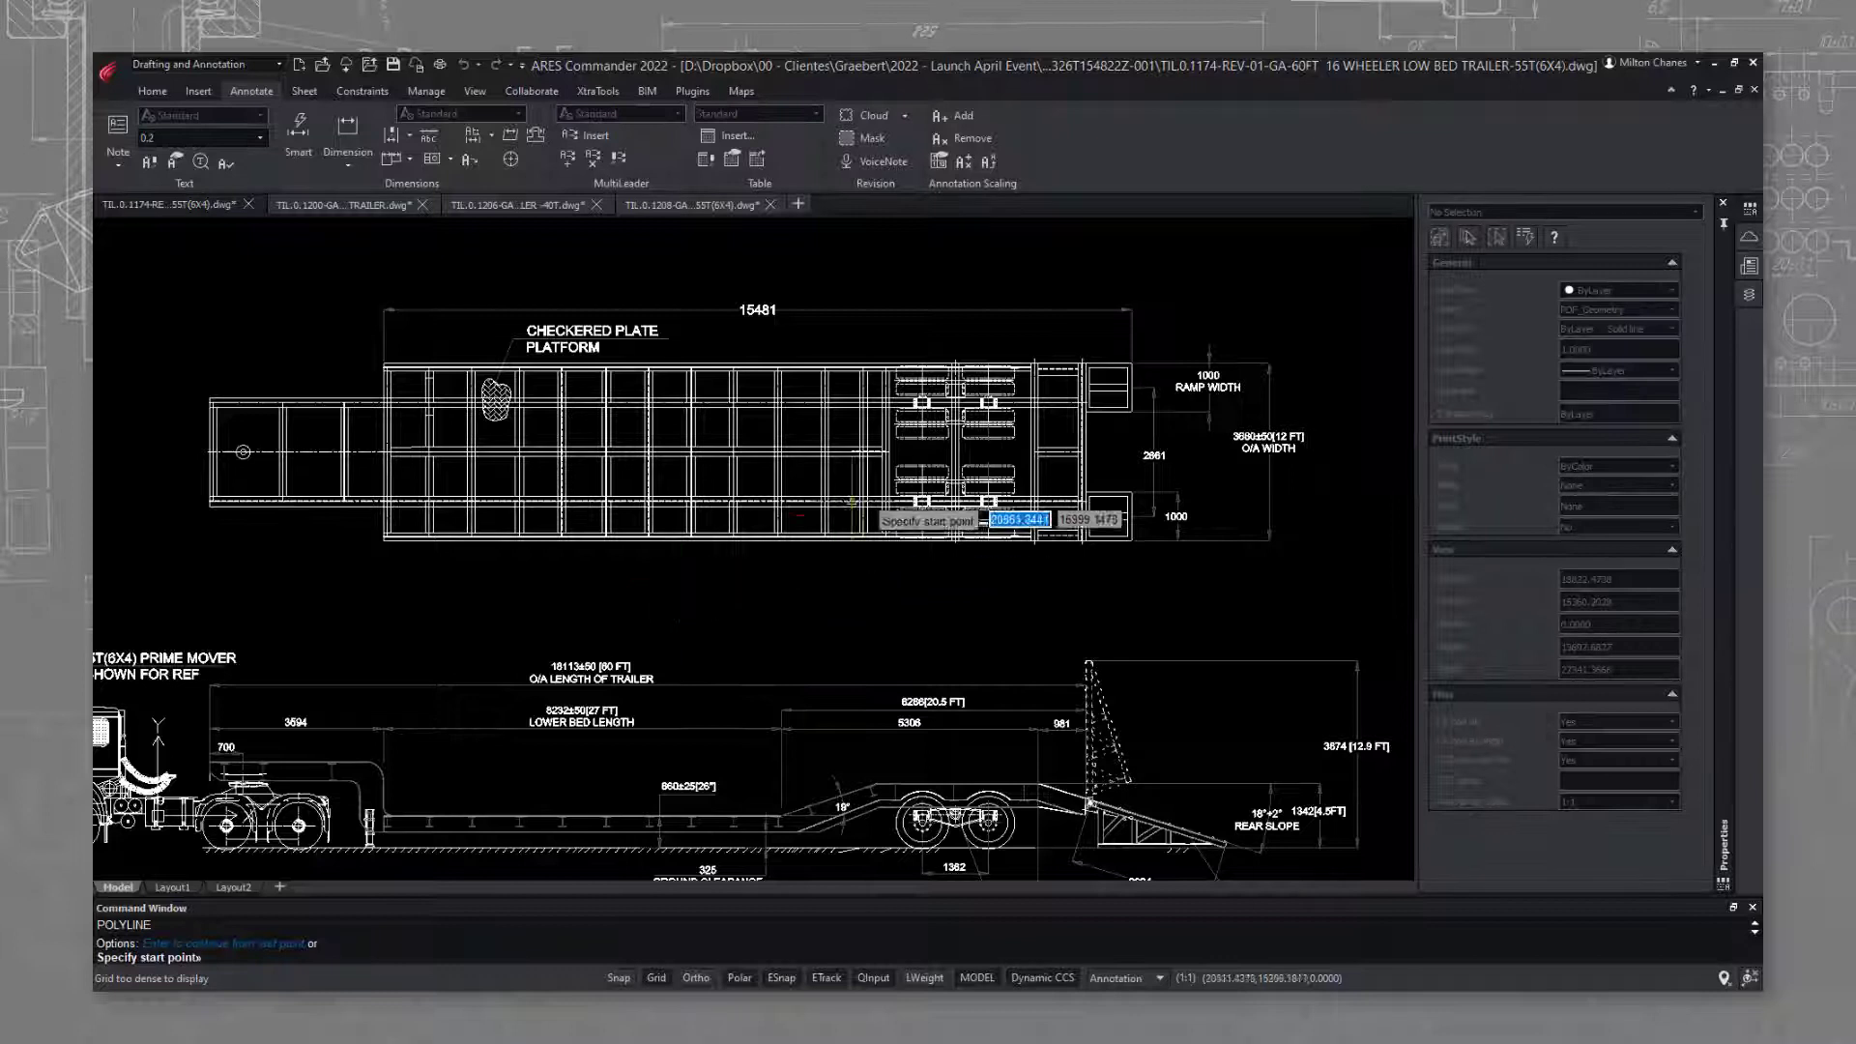
scroll(851, 500, up, 5)
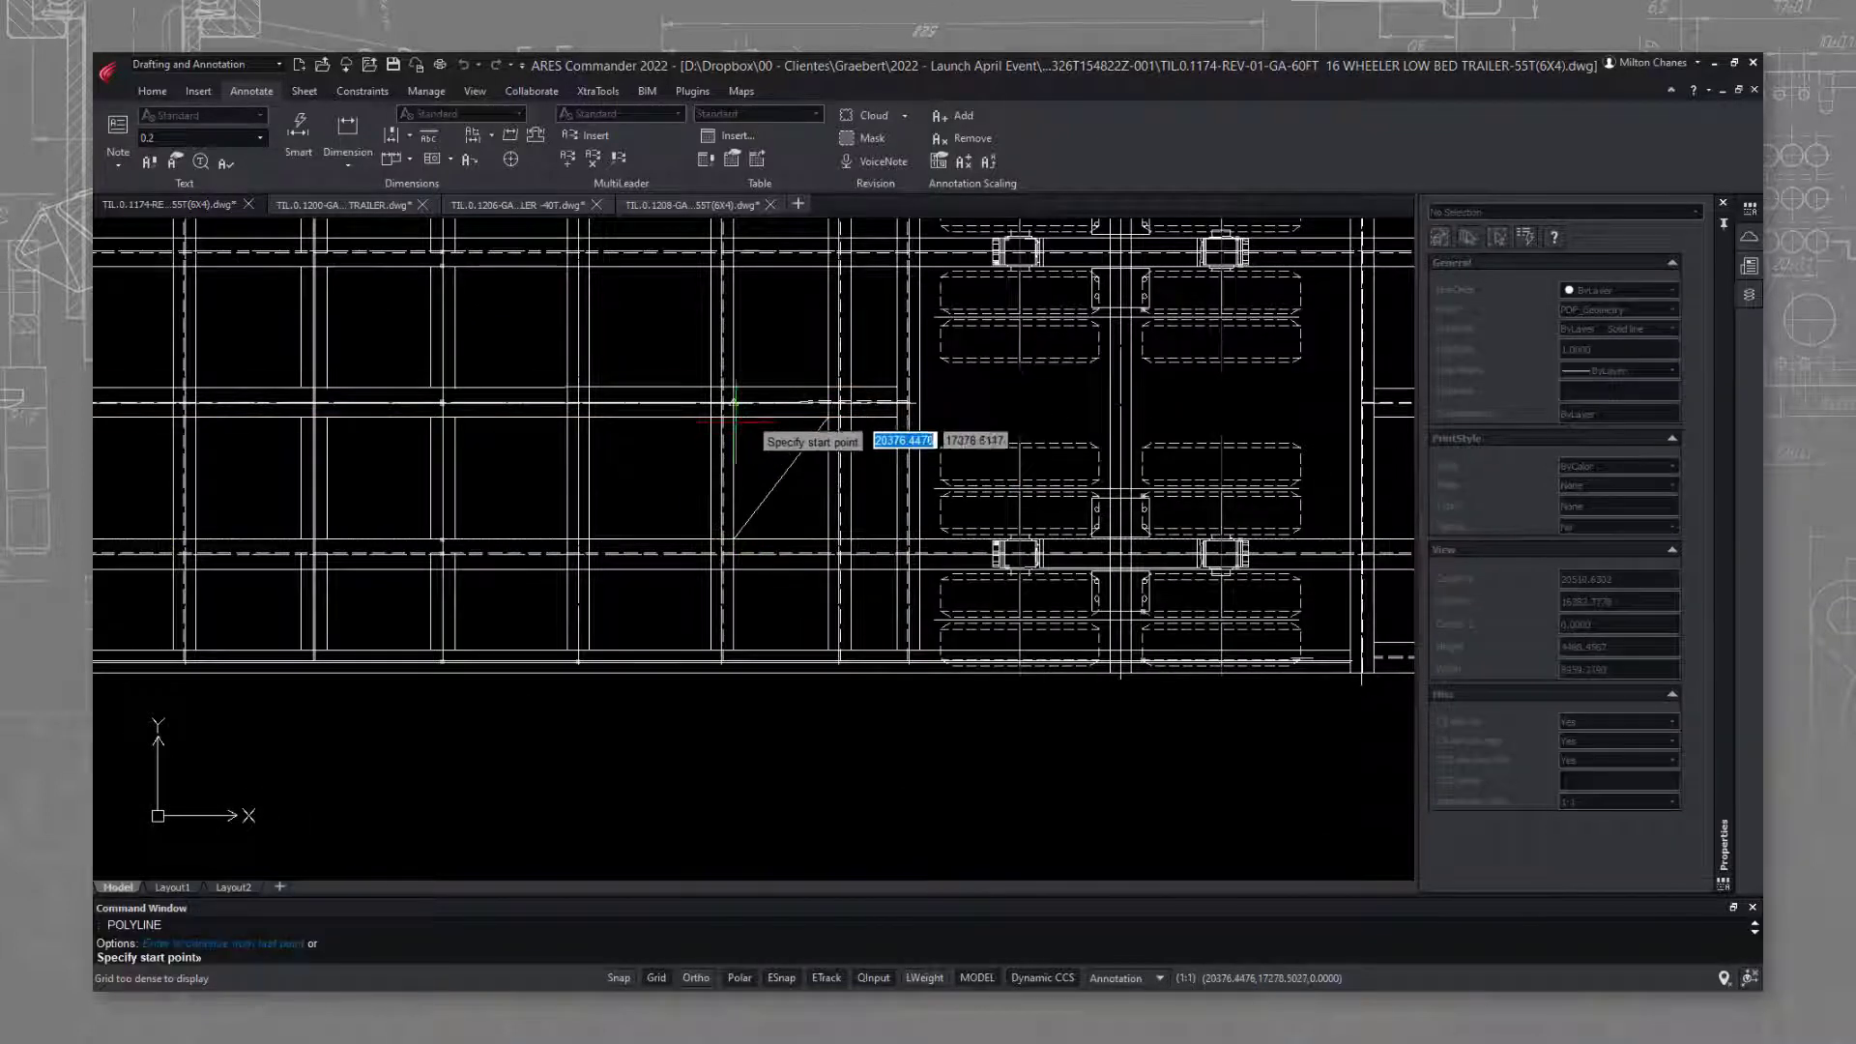
click(781, 518)
key(Escape)
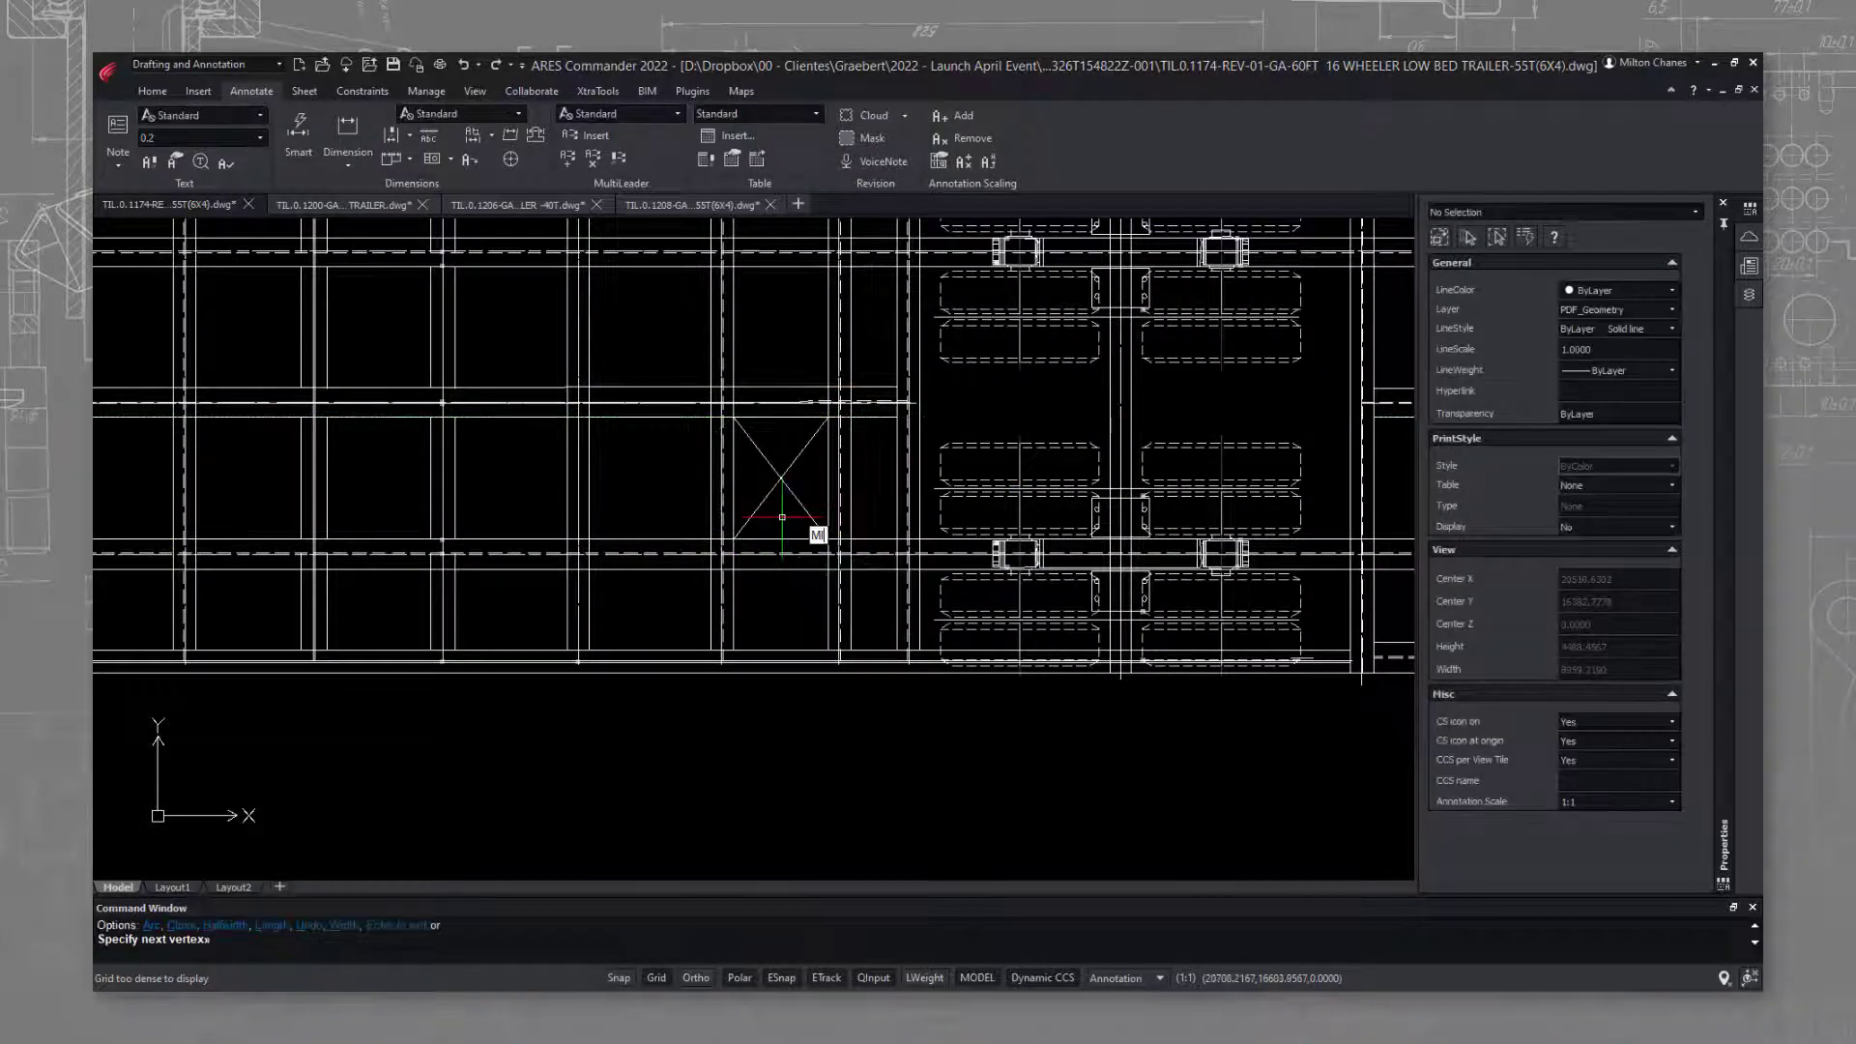
- Mirror the X brace across a horizontal mirror line
click(781, 477)
text(mi)
key(Return)
click(914, 402)
click(983, 403)
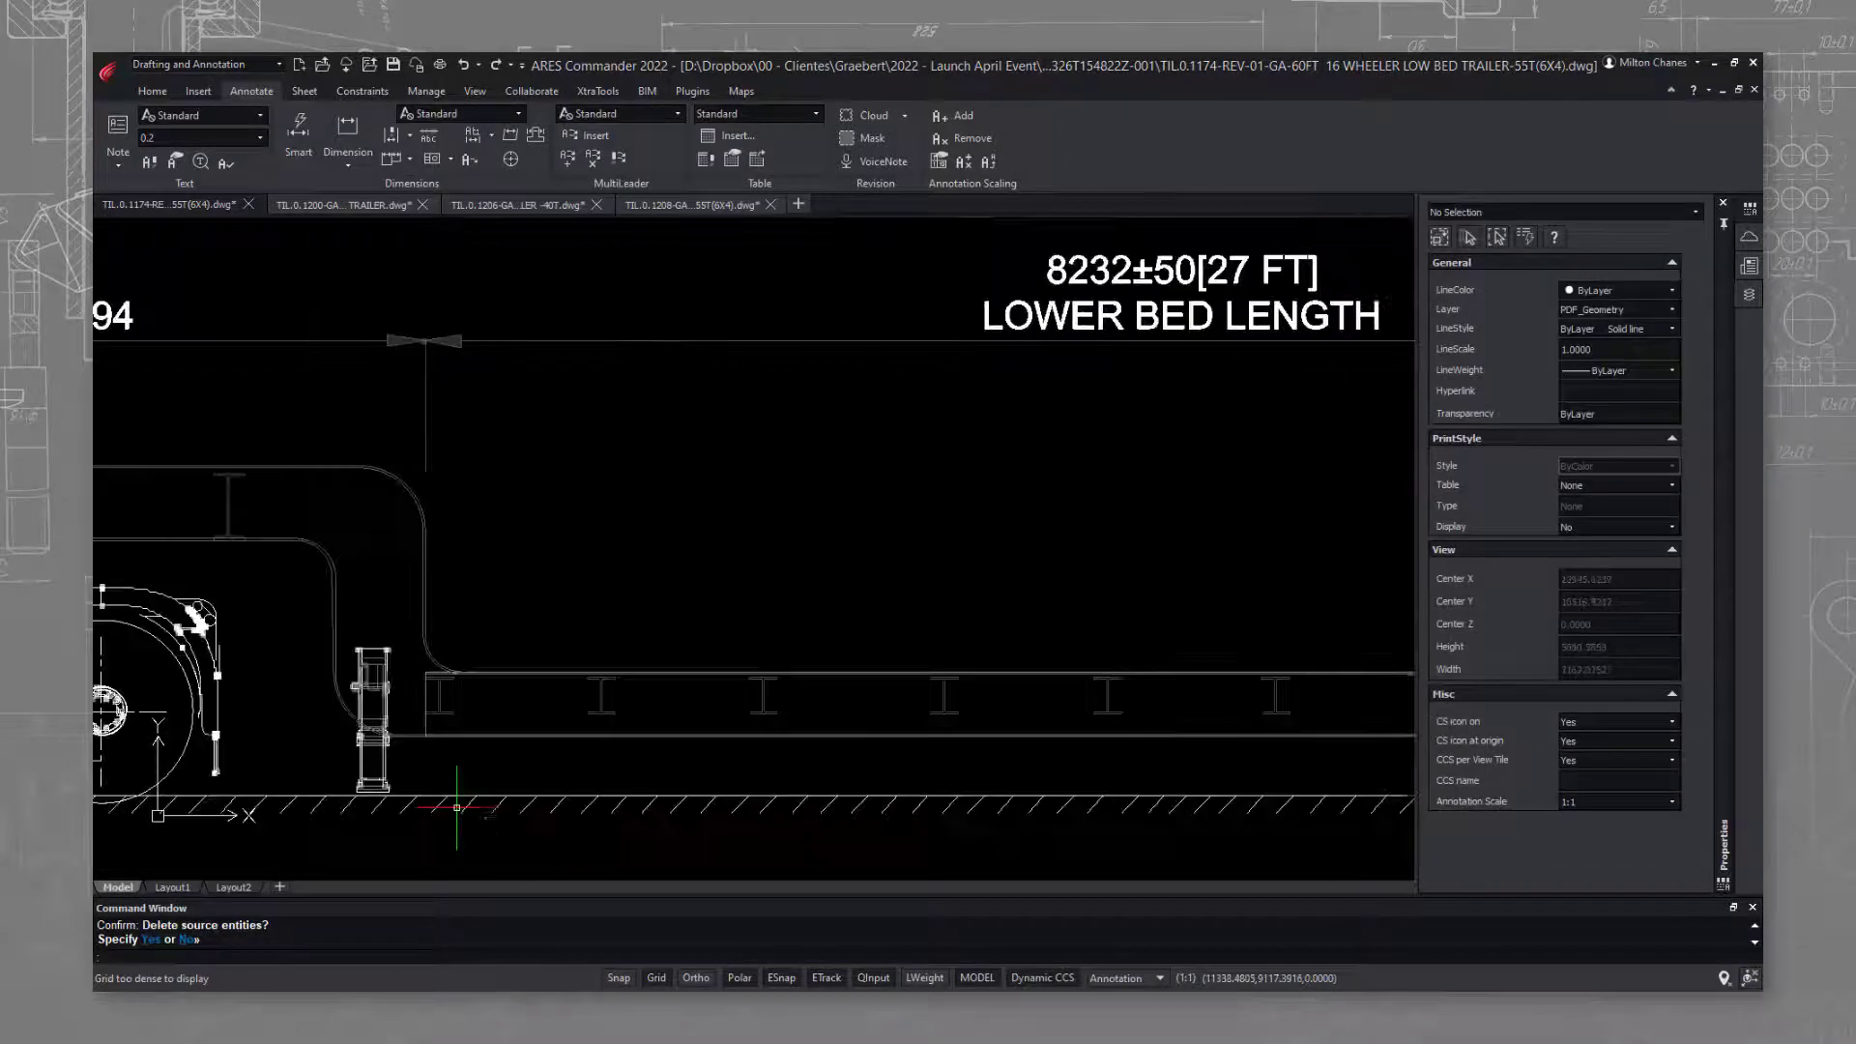
- Start the side-view post polyline at the left edge with a 1500 horizontal segment
text(pl)
key(Return)
click(426, 584)
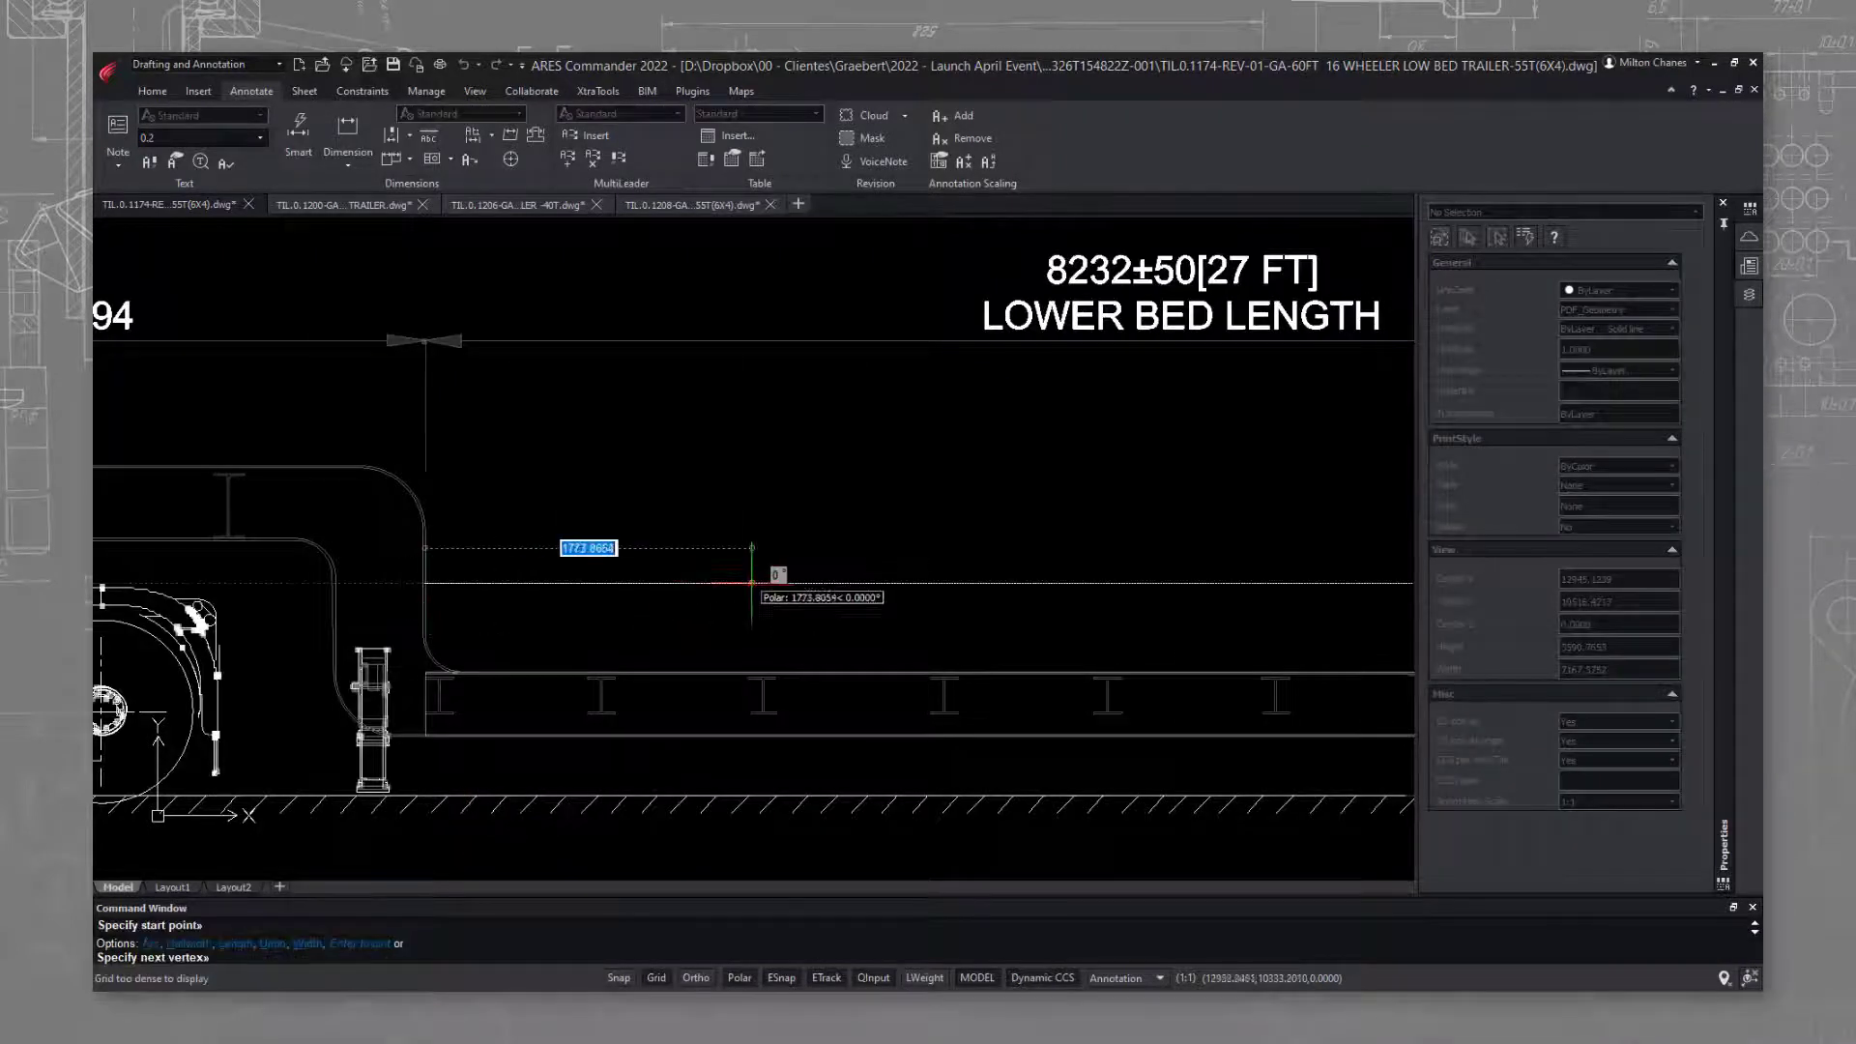
text(1500)
key(Return)
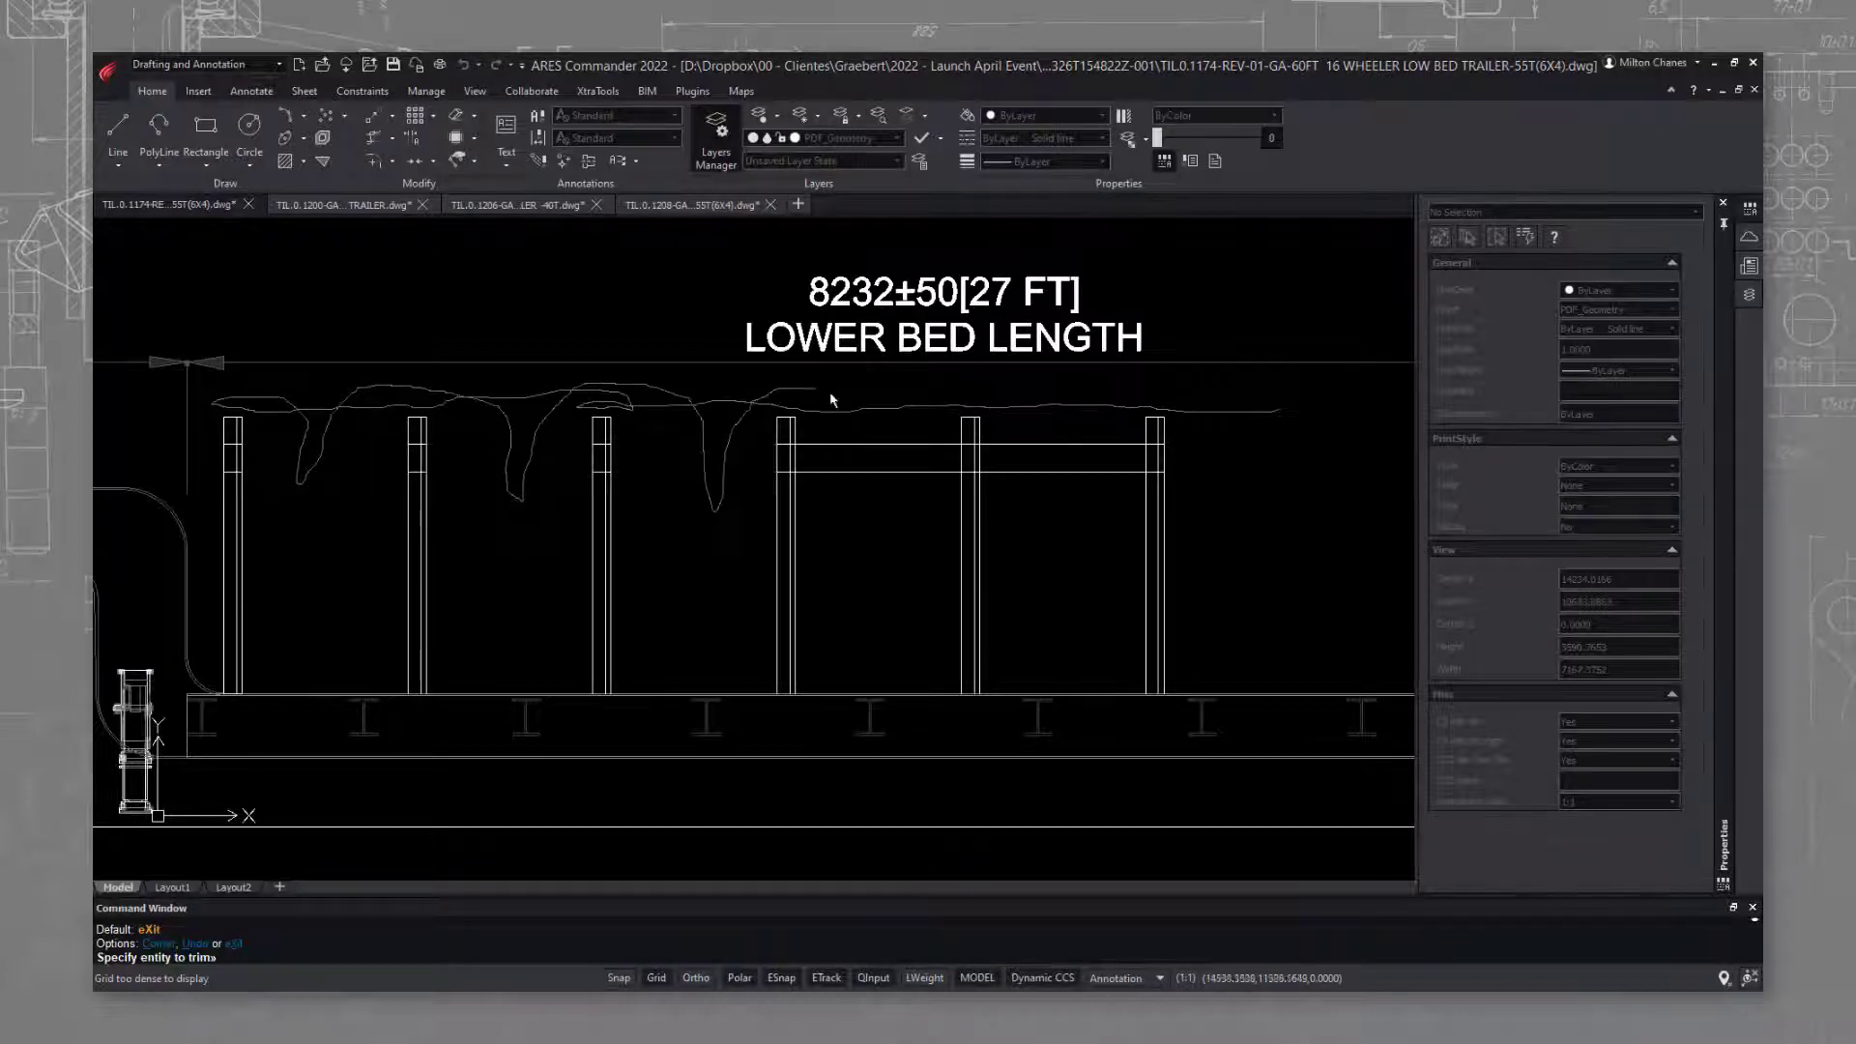
- Trim the crossbars and leftover notch lines away from posts 1, 2 and 3
drag(832, 399, 1281, 411)
drag(241, 454, 490, 433)
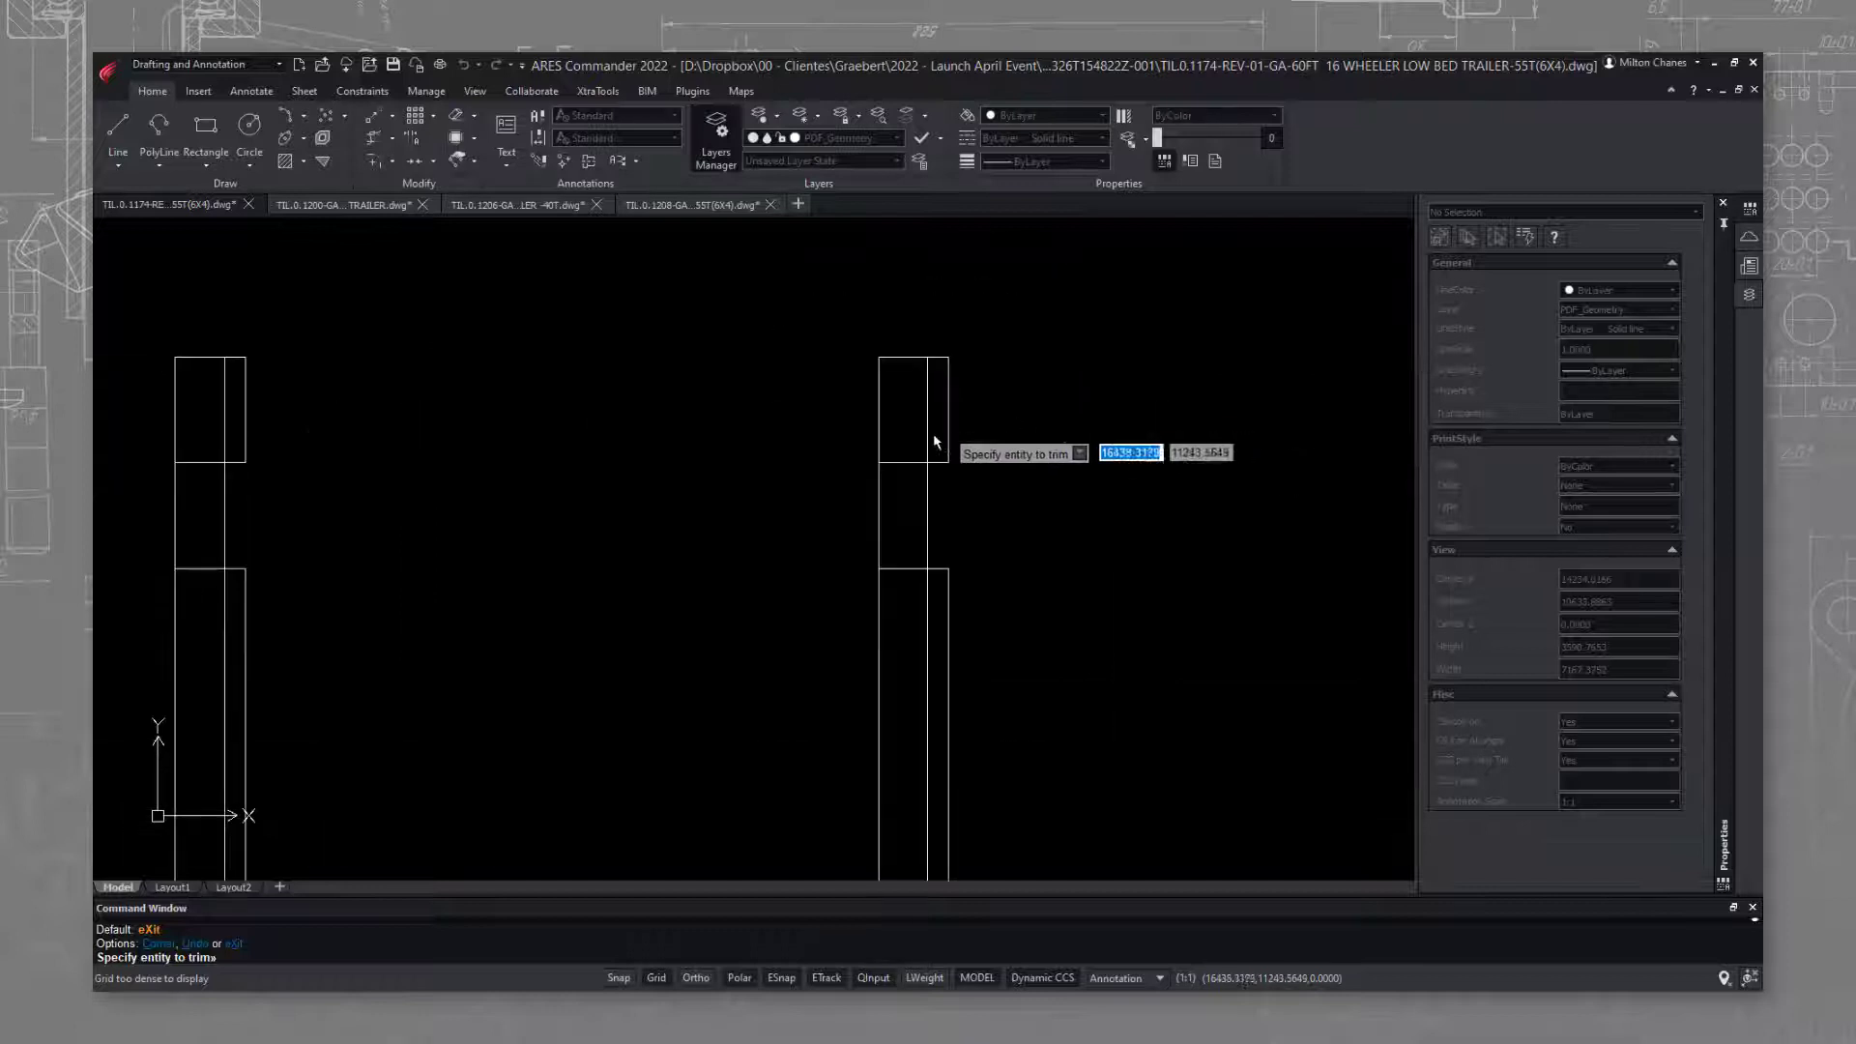
drag(932, 433, 928, 614)
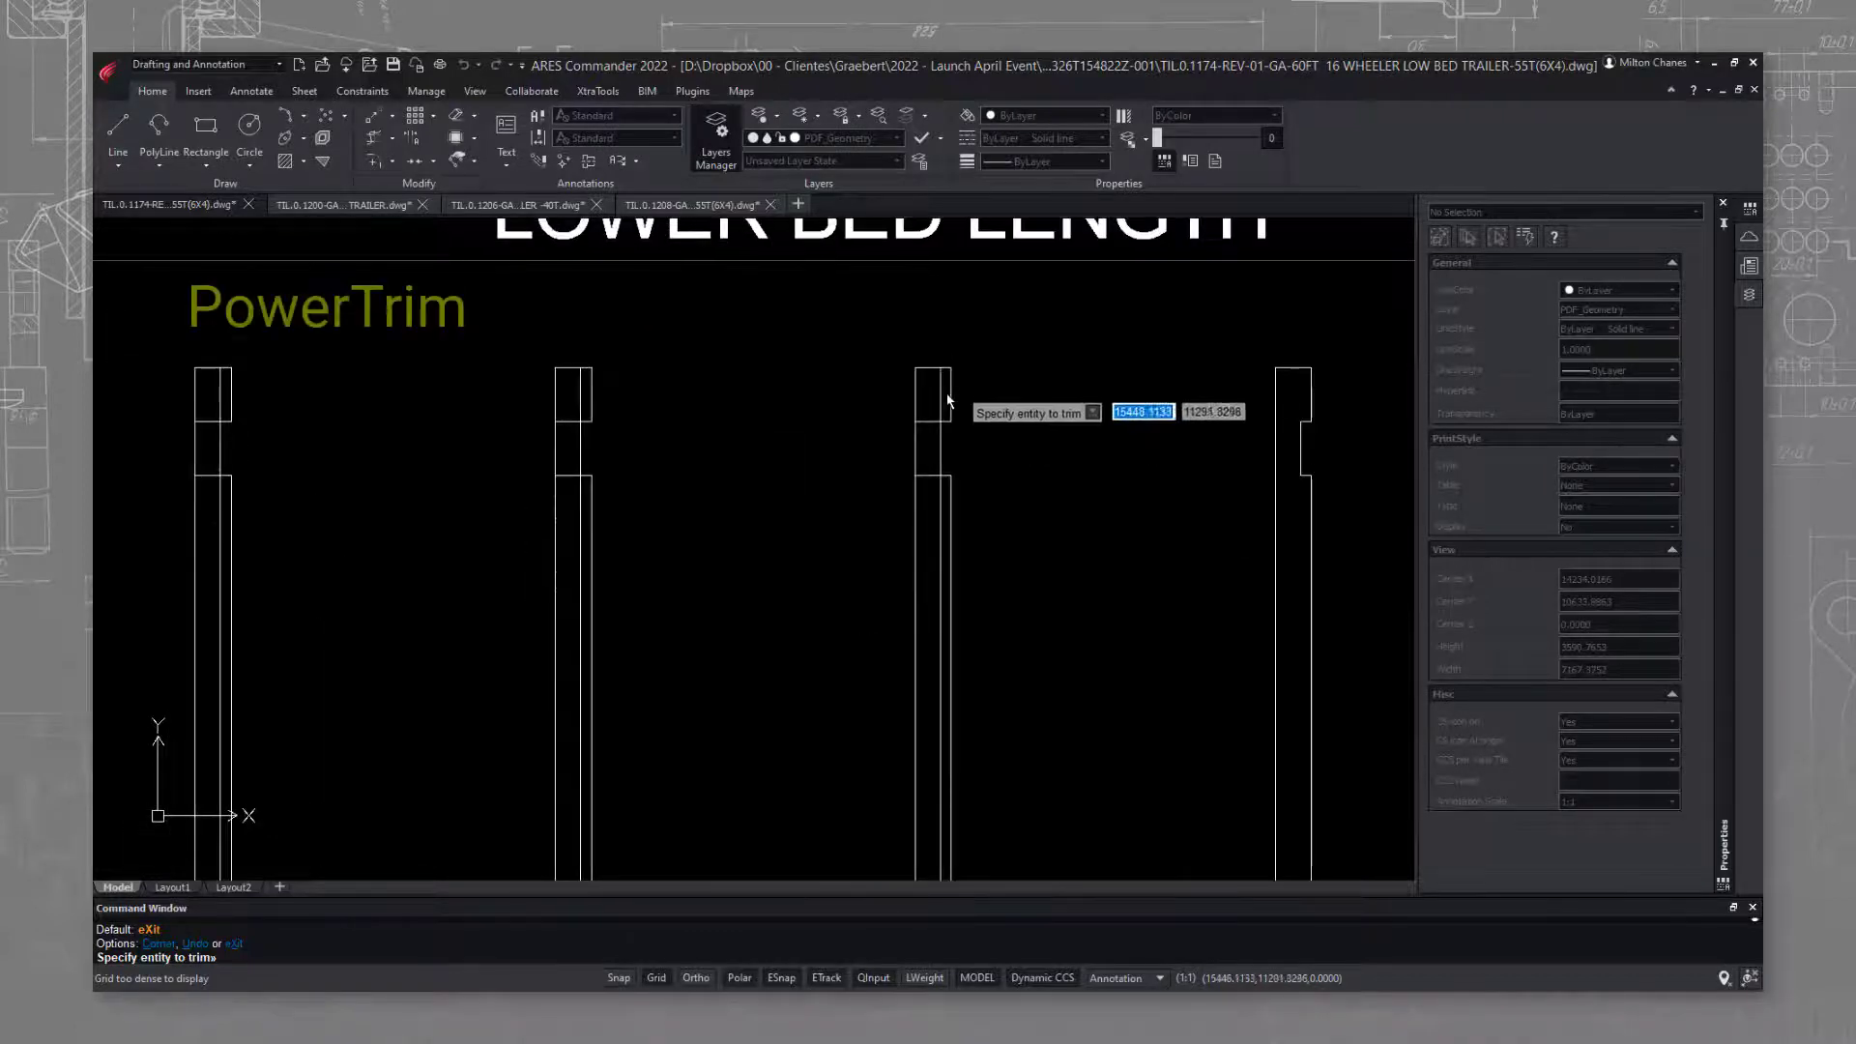
drag(947, 402, 945, 498)
drag(583, 416, 572, 489)
drag(572, 489, 573, 503)
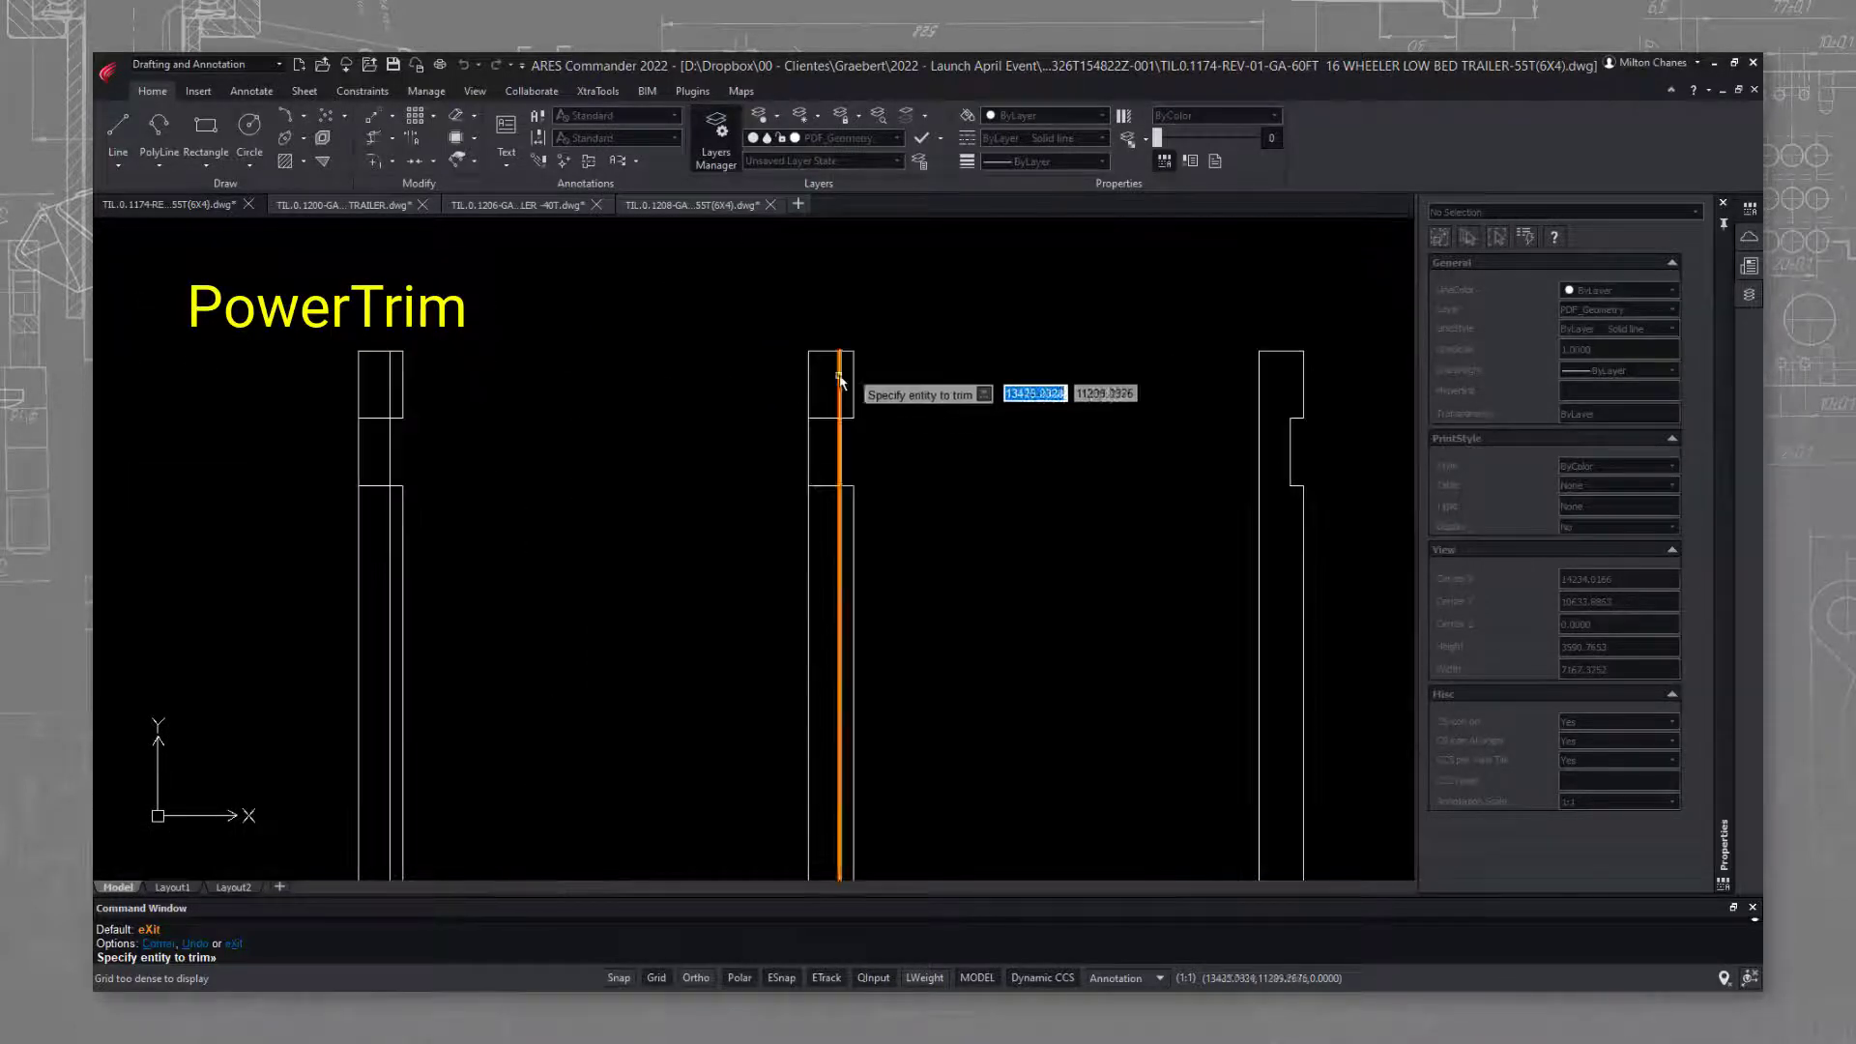
drag(837, 388, 841, 527)
drag(394, 542, 380, 413)
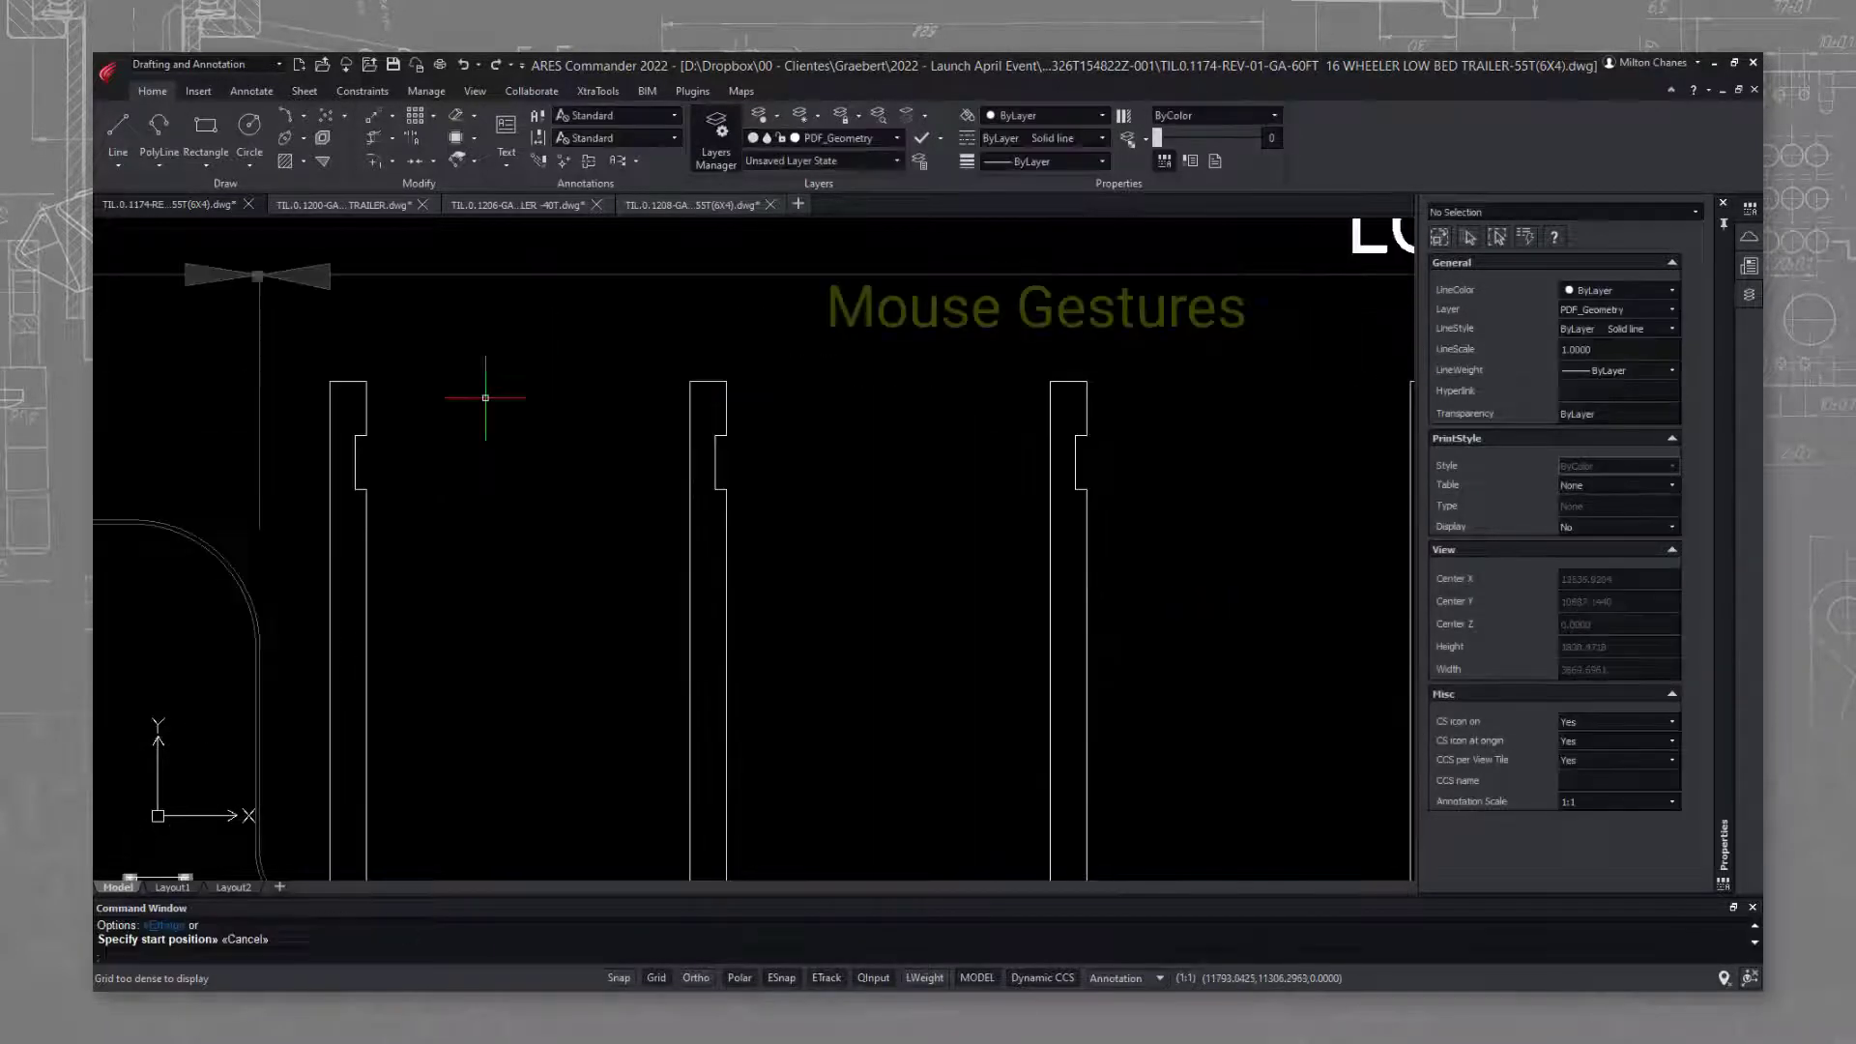
- Join the post tops with straight lines from post 1 to post 2 and post 2 to post 3
right_drag(497, 414, 567, 402)
click(367, 381)
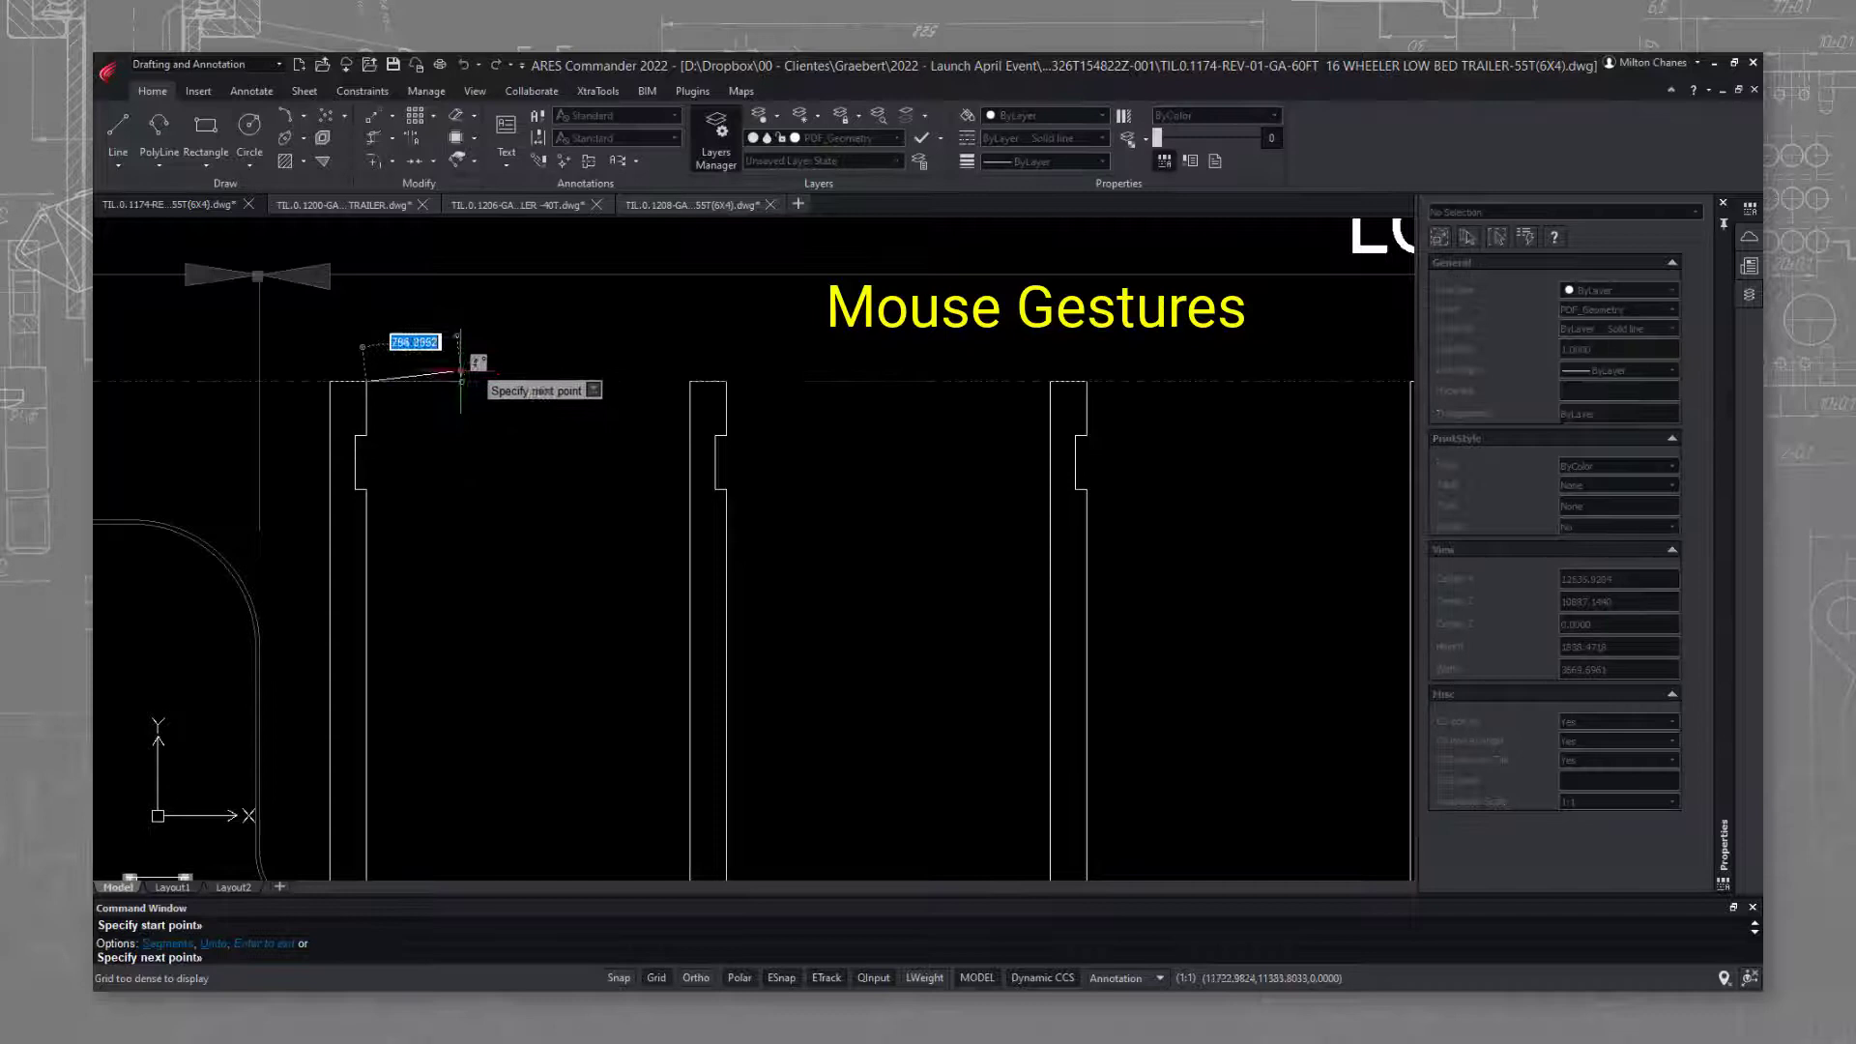
click(689, 381)
key(Return)
click(726, 381)
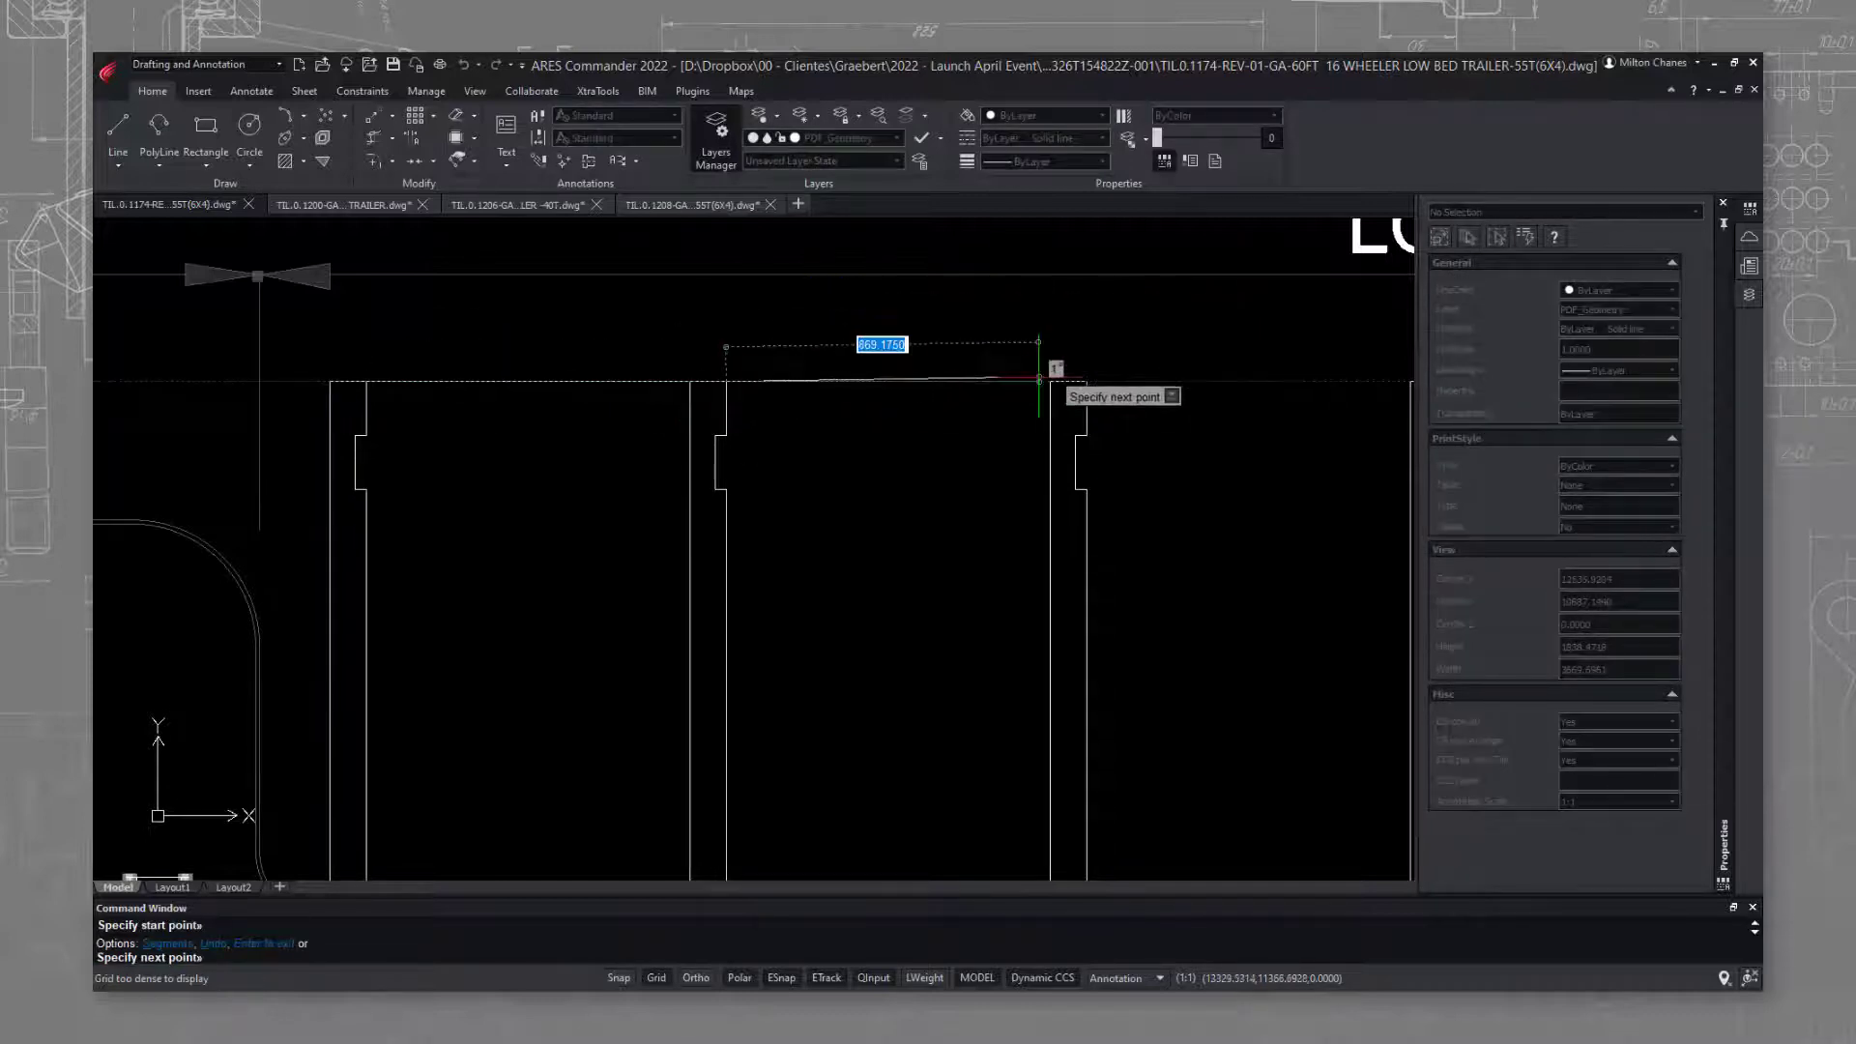
click(1050, 381)
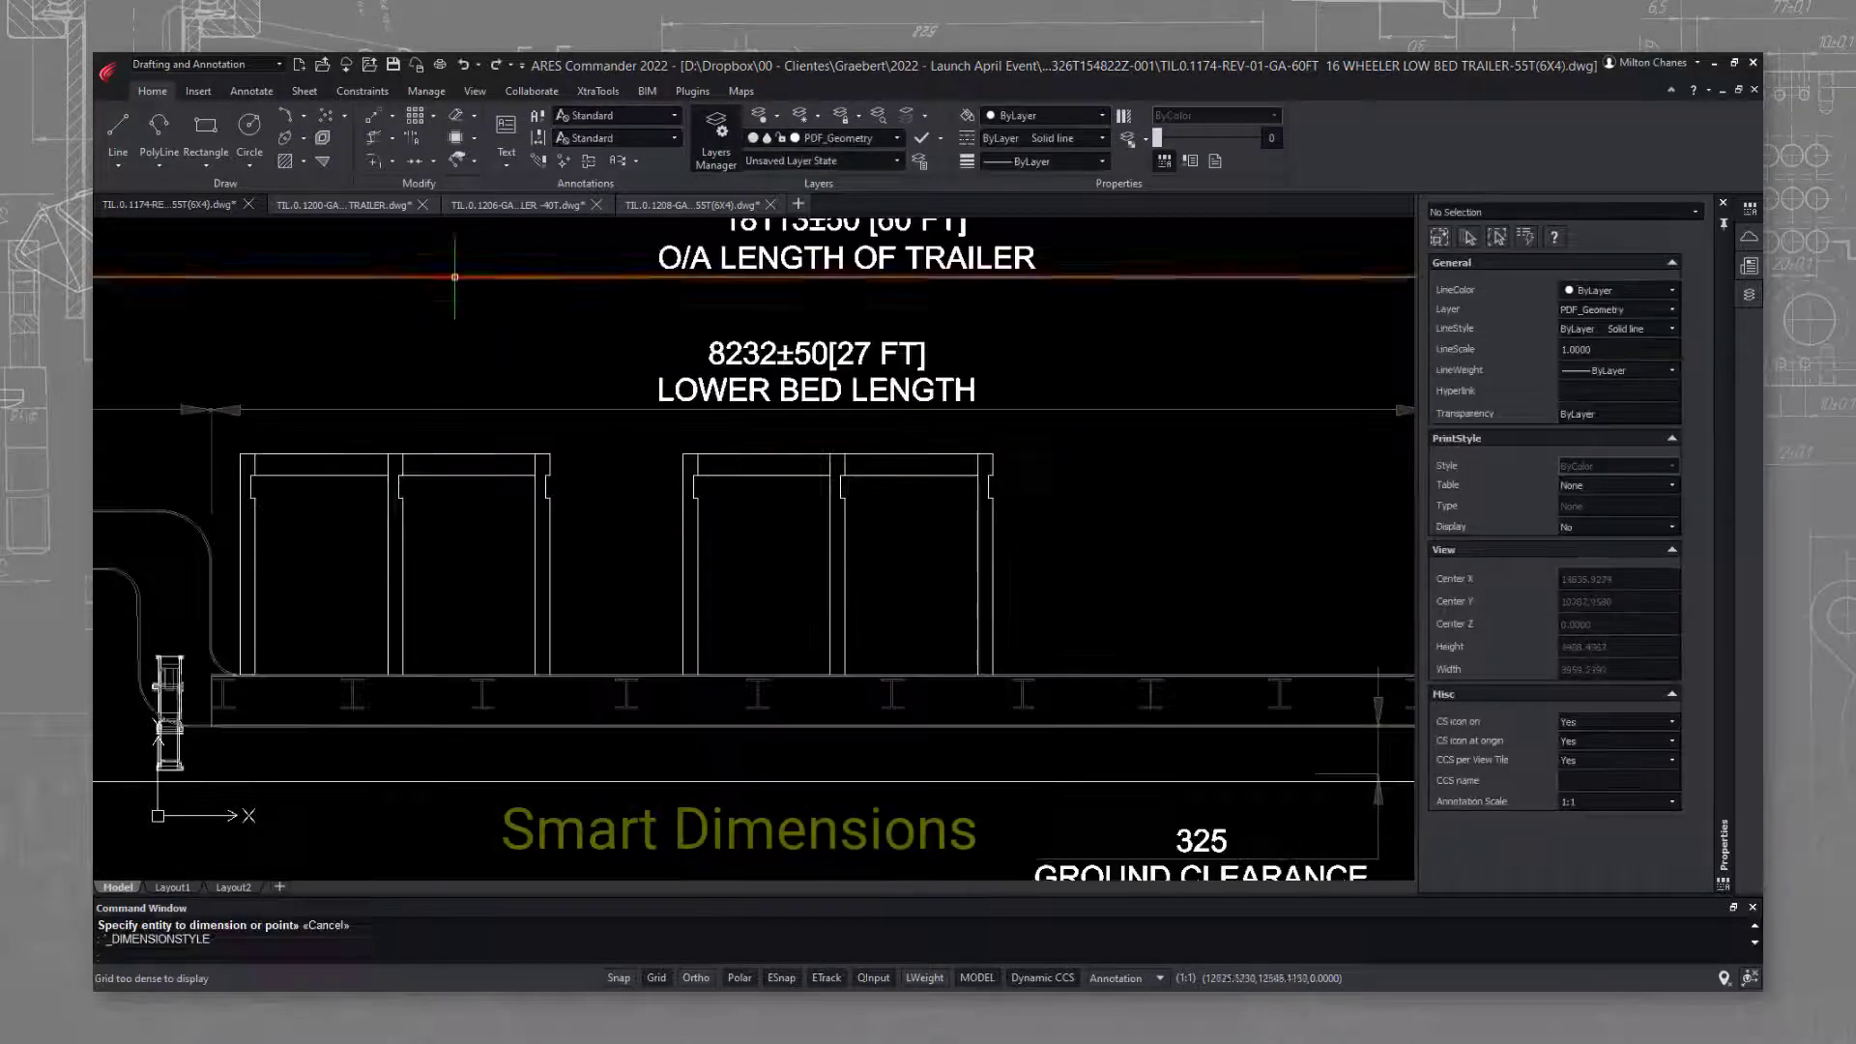
click(251, 91)
click(299, 131)
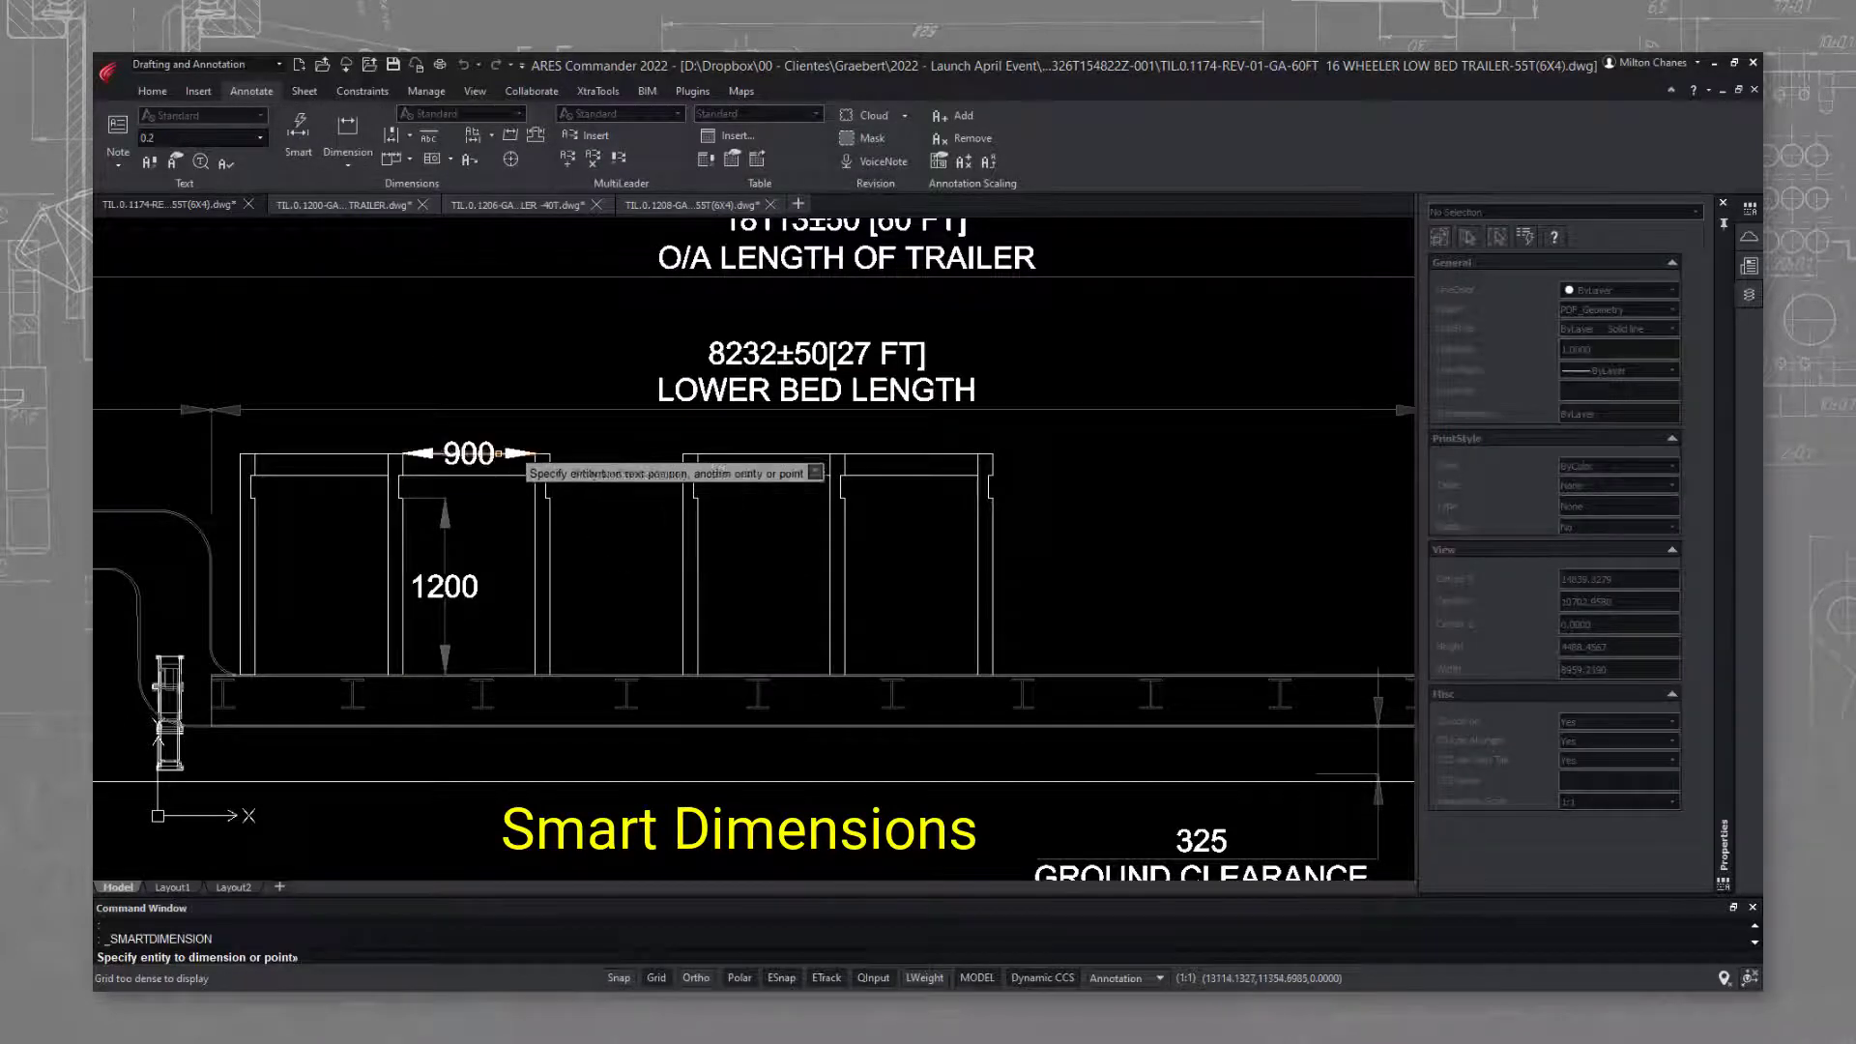
- Dimension the post's top at 900 and the arc with an R344 radius dimension
click(496, 455)
click(510, 435)
click(184, 518)
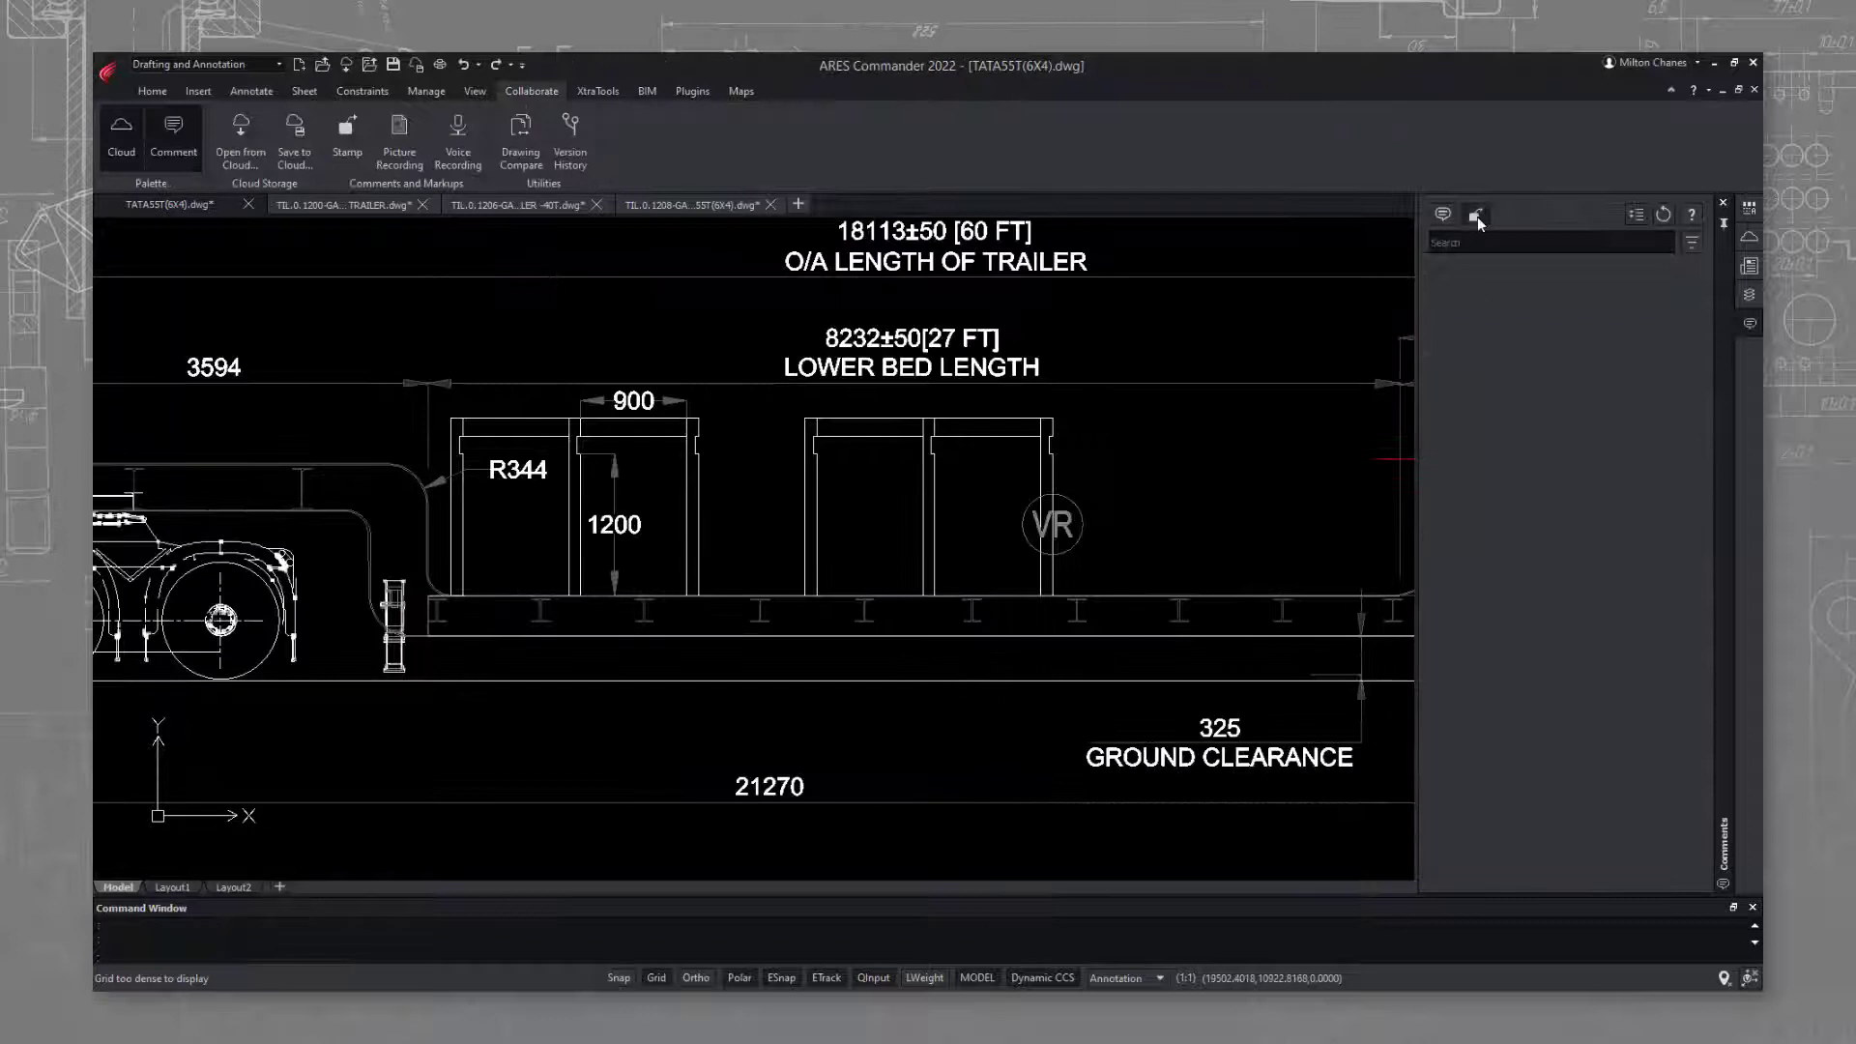
- Pin a voice recording note on the drawing and stop the recording
click(1477, 222)
click(1554, 270)
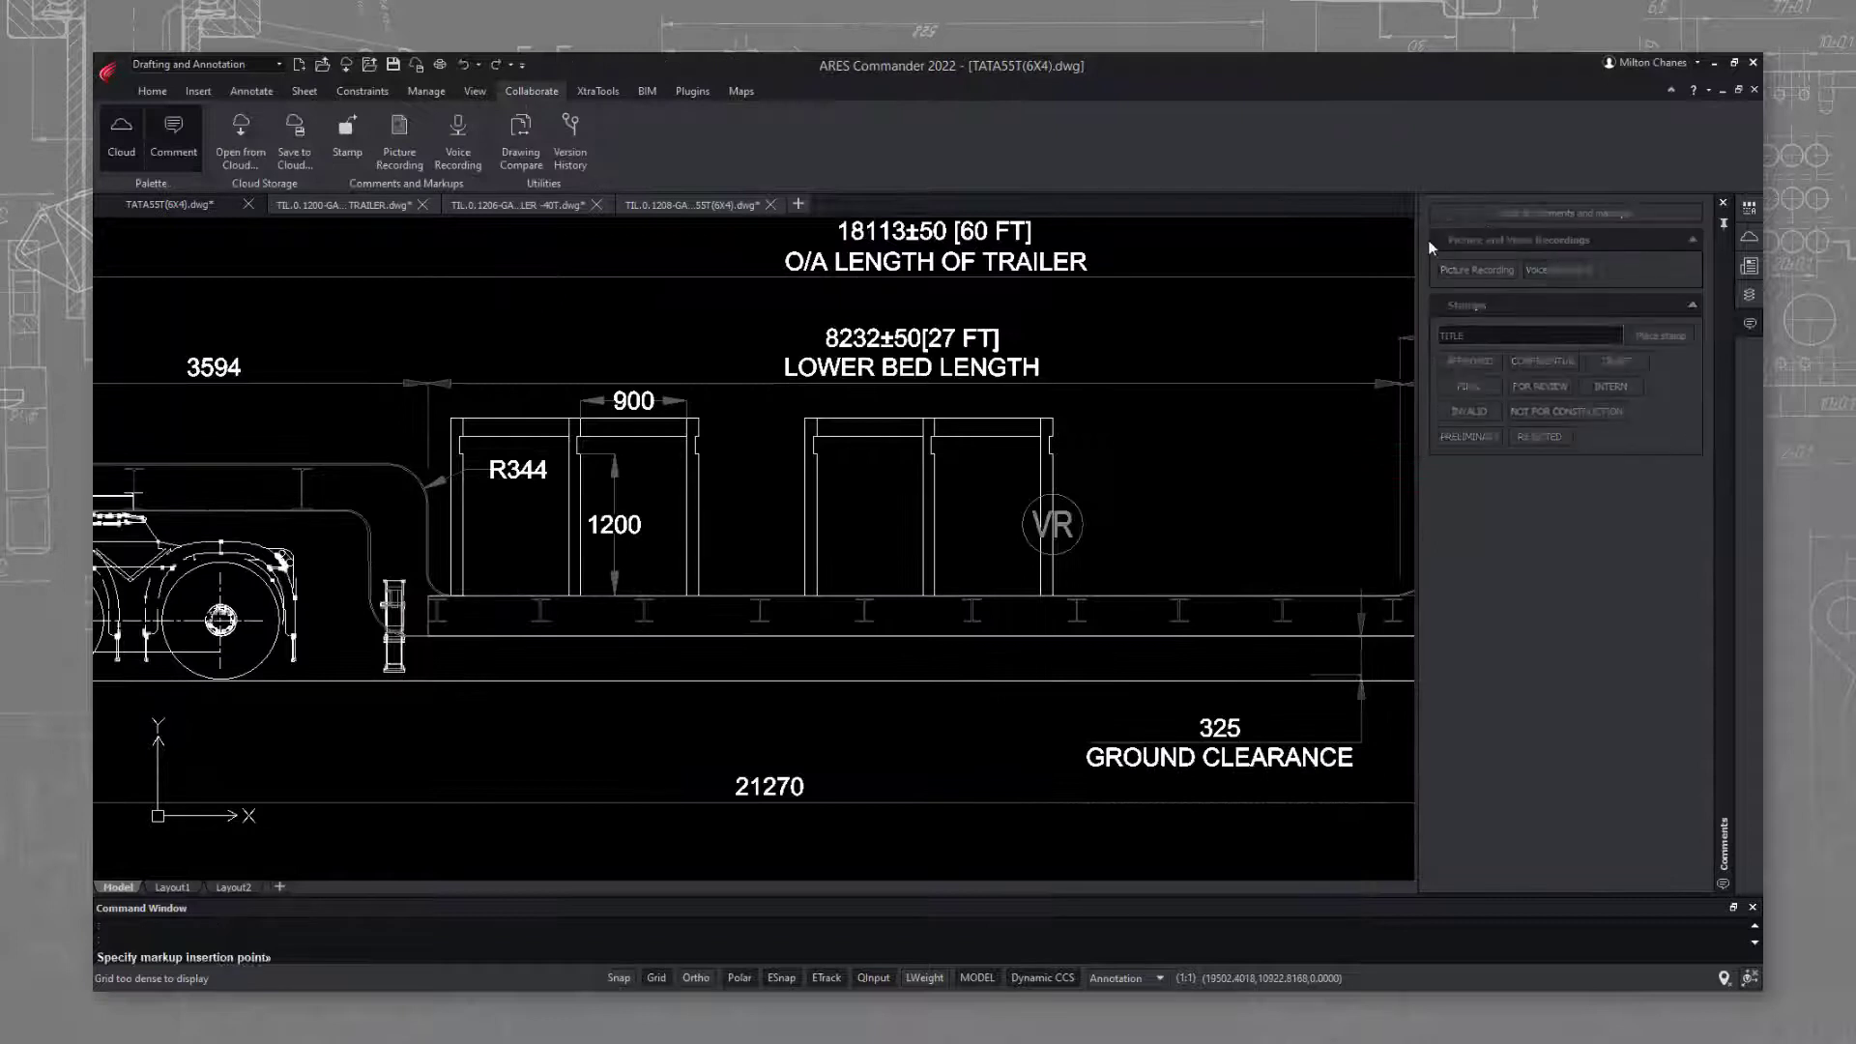
click(699, 529)
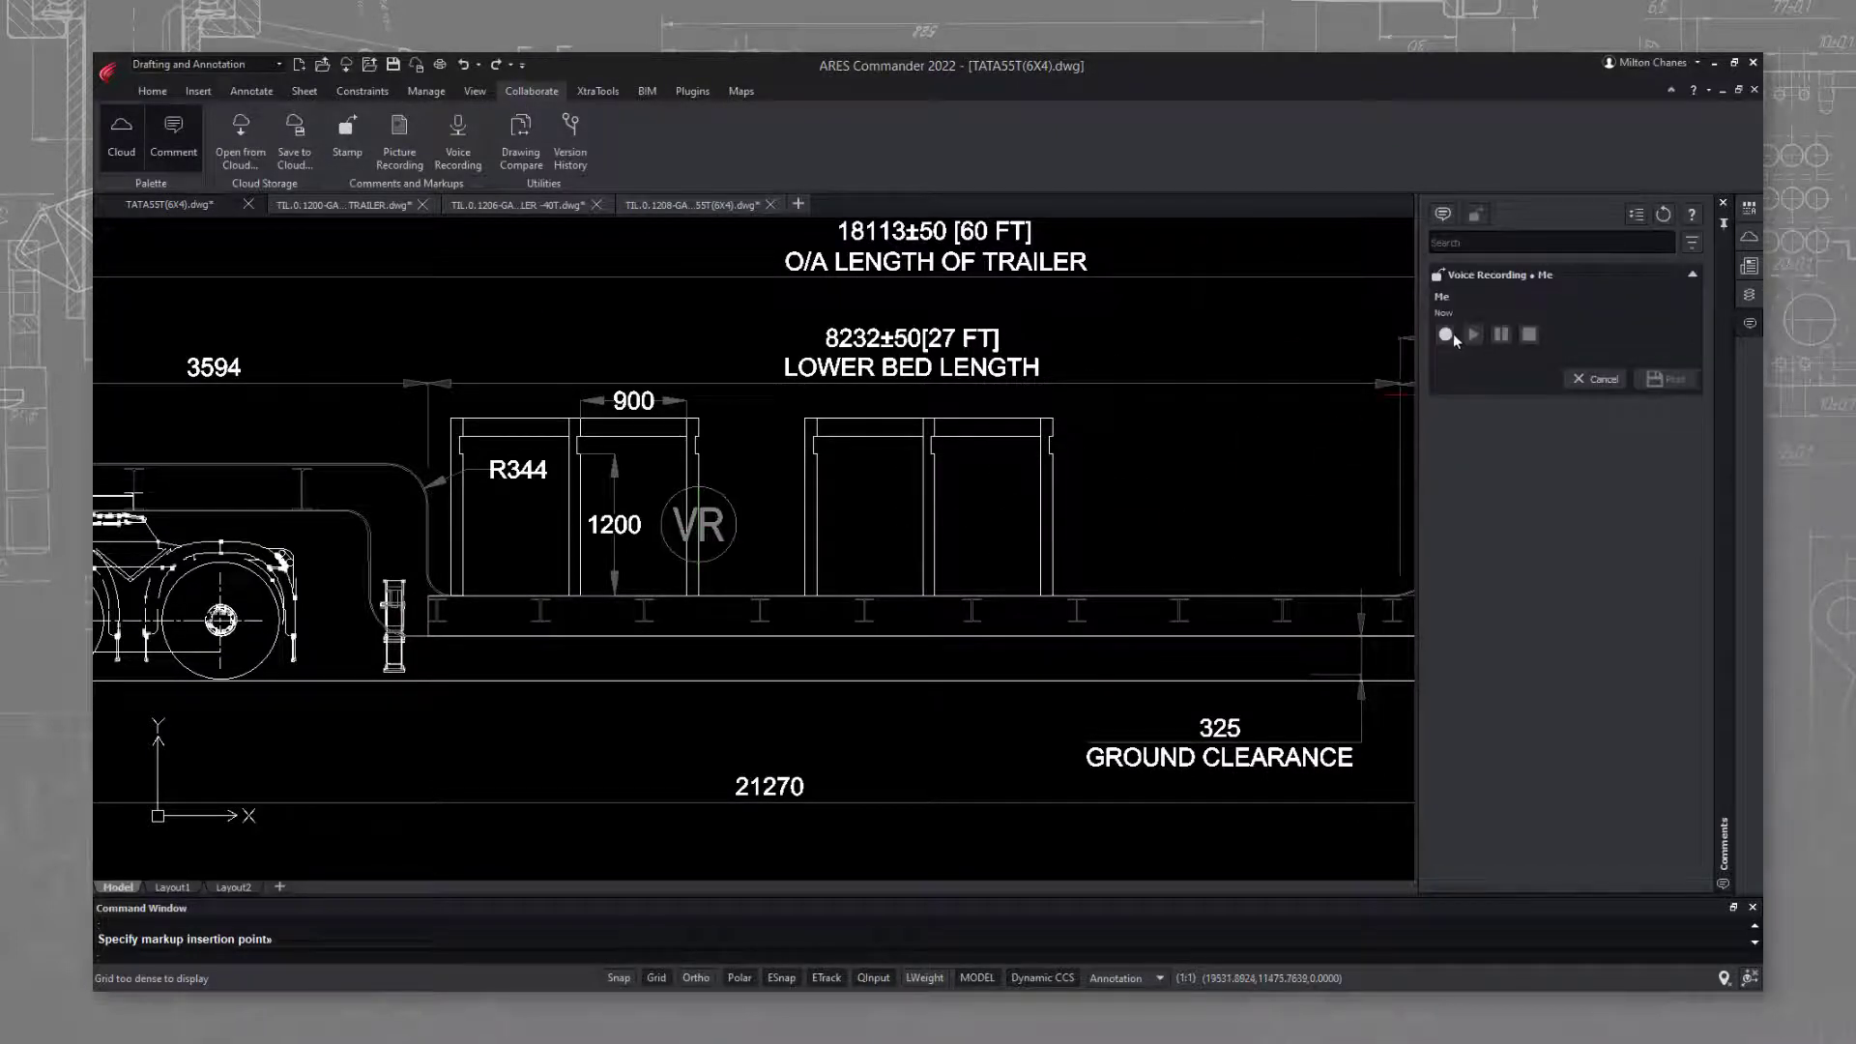
click(1452, 333)
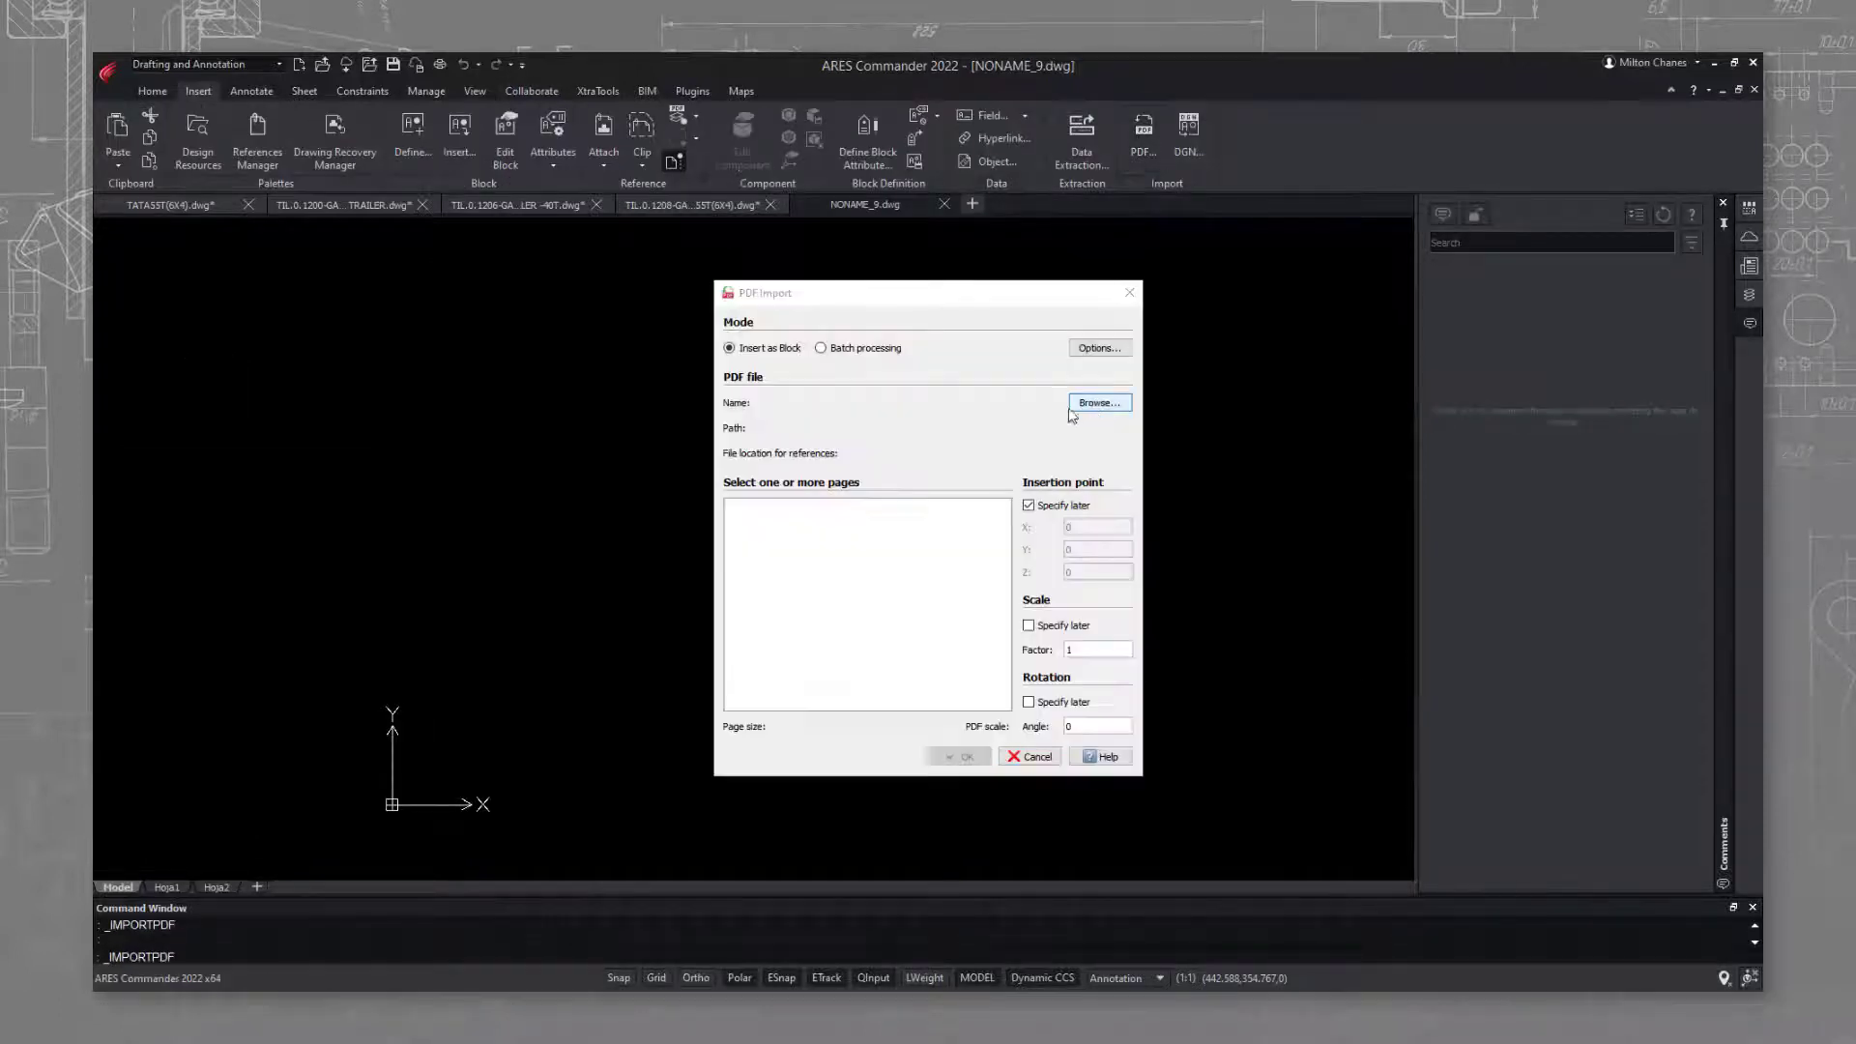
- Import the trailer PDF with default settings and place it at the origin
click(1099, 402)
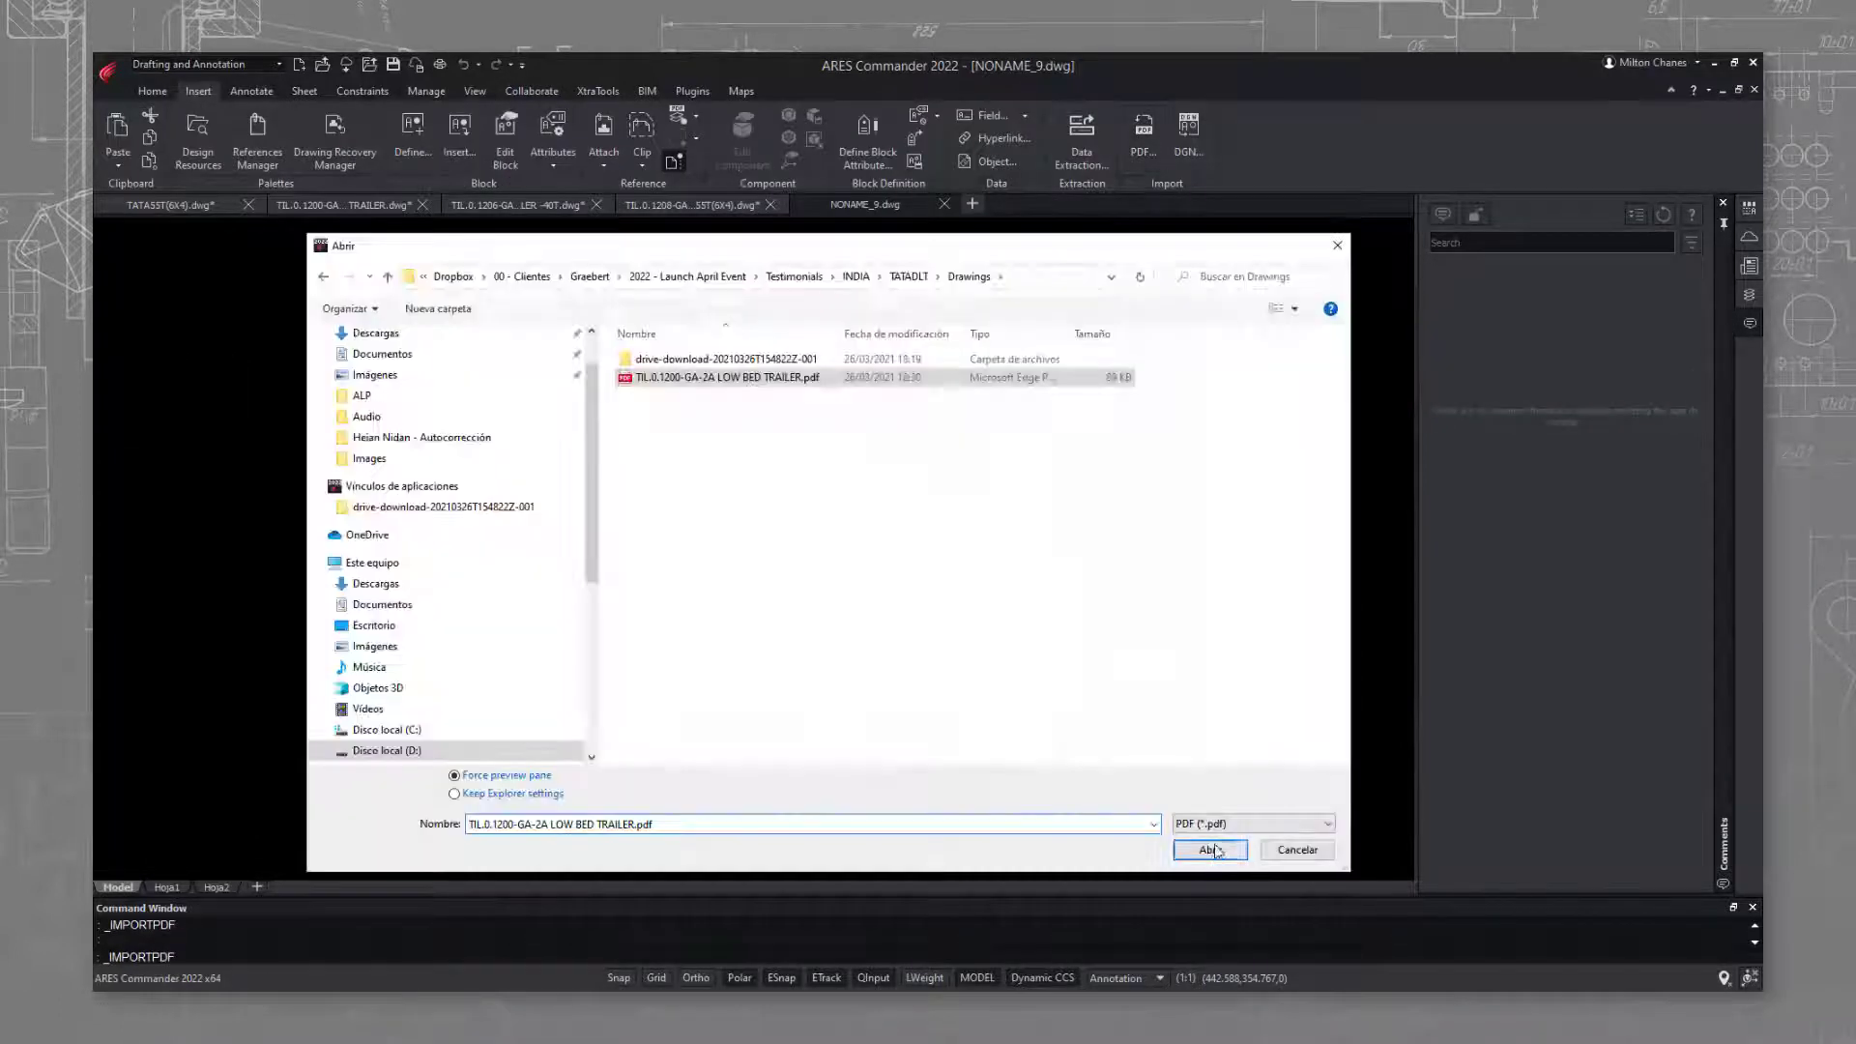
key(Return)
click(959, 756)
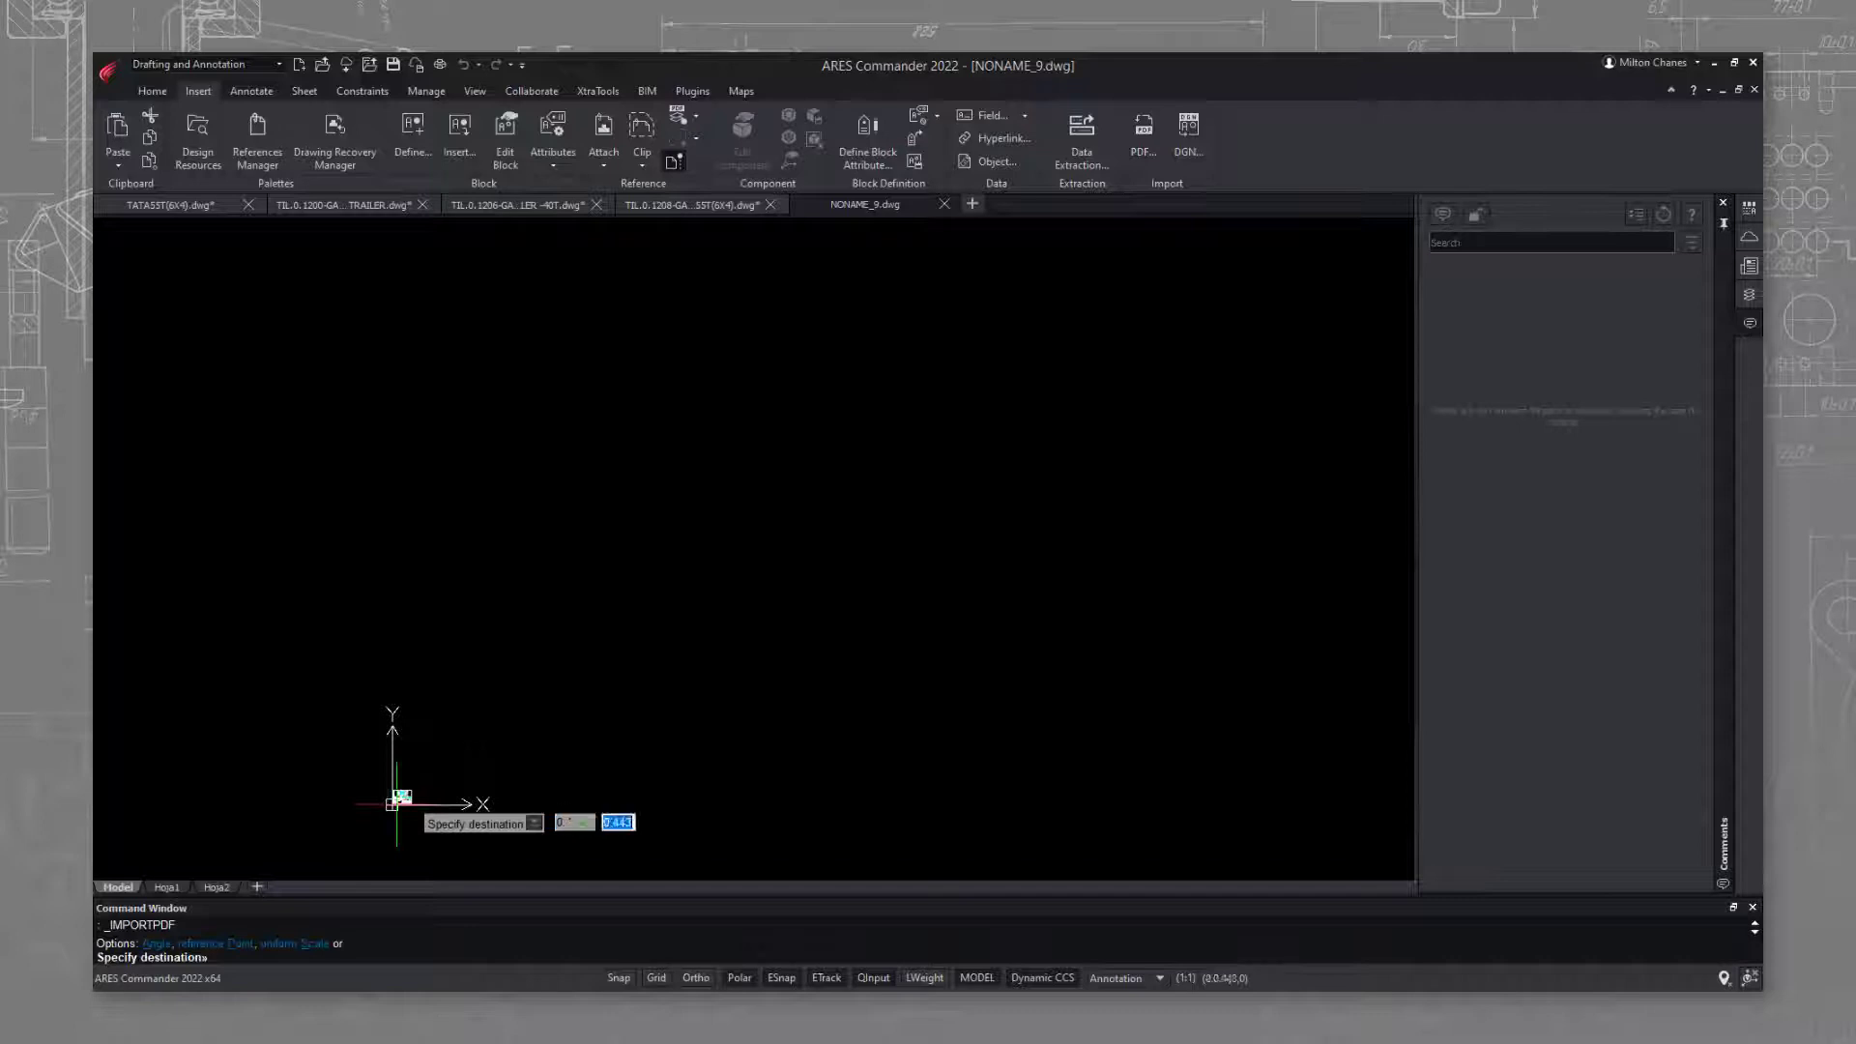
key(Return)
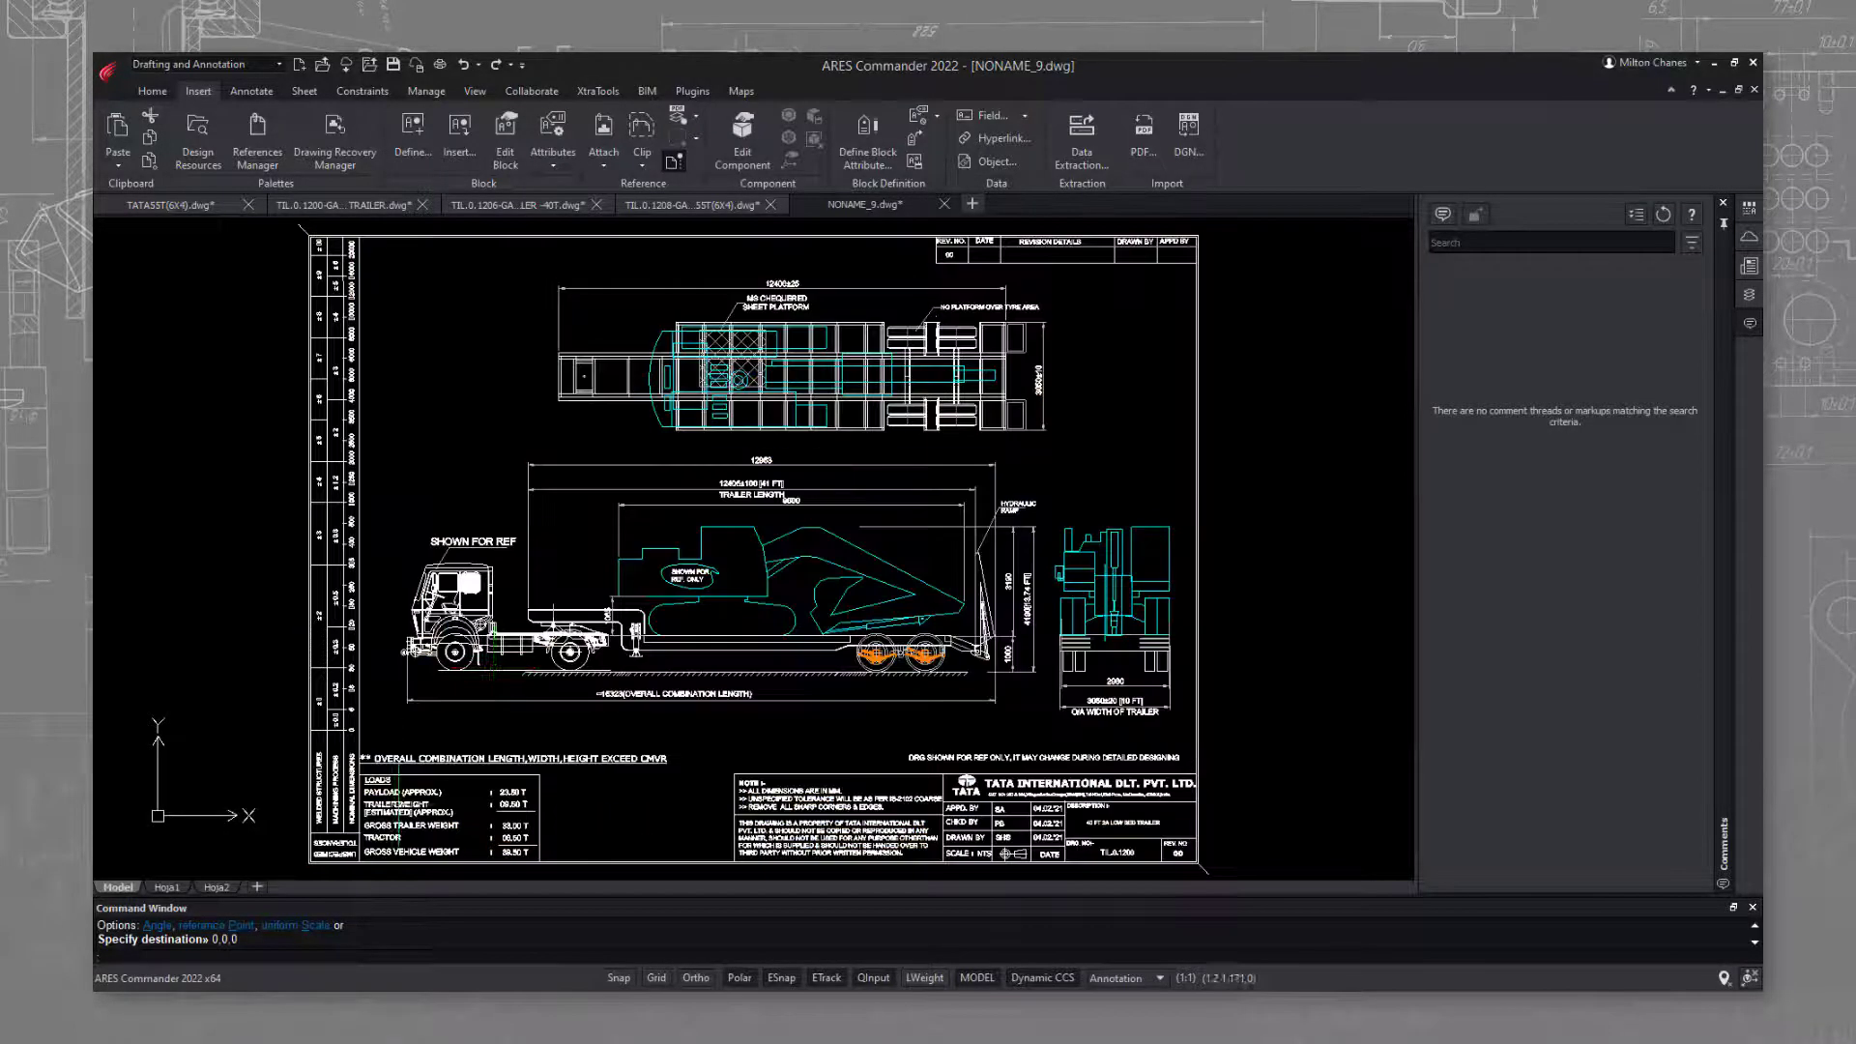
- Select the whole imported trailer drawing, including dimensions and ramp, to explode it
click(1039, 560)
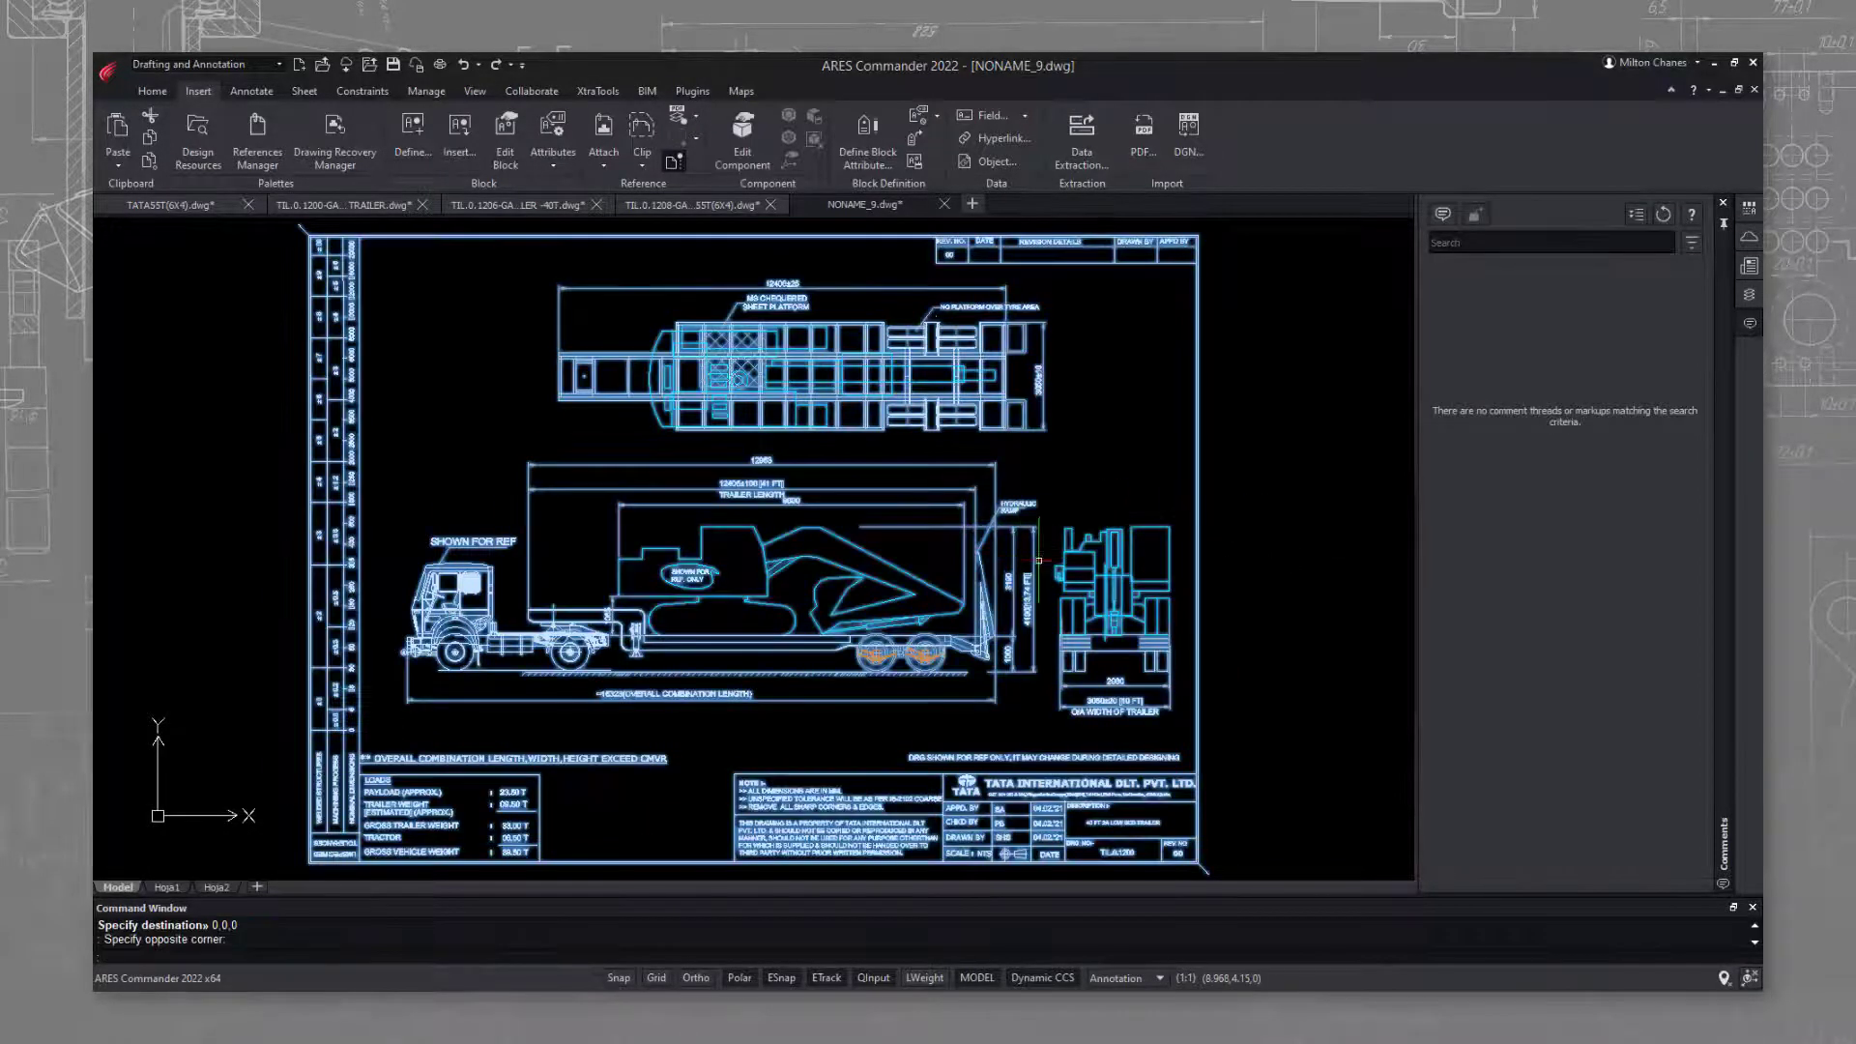
click(152, 91)
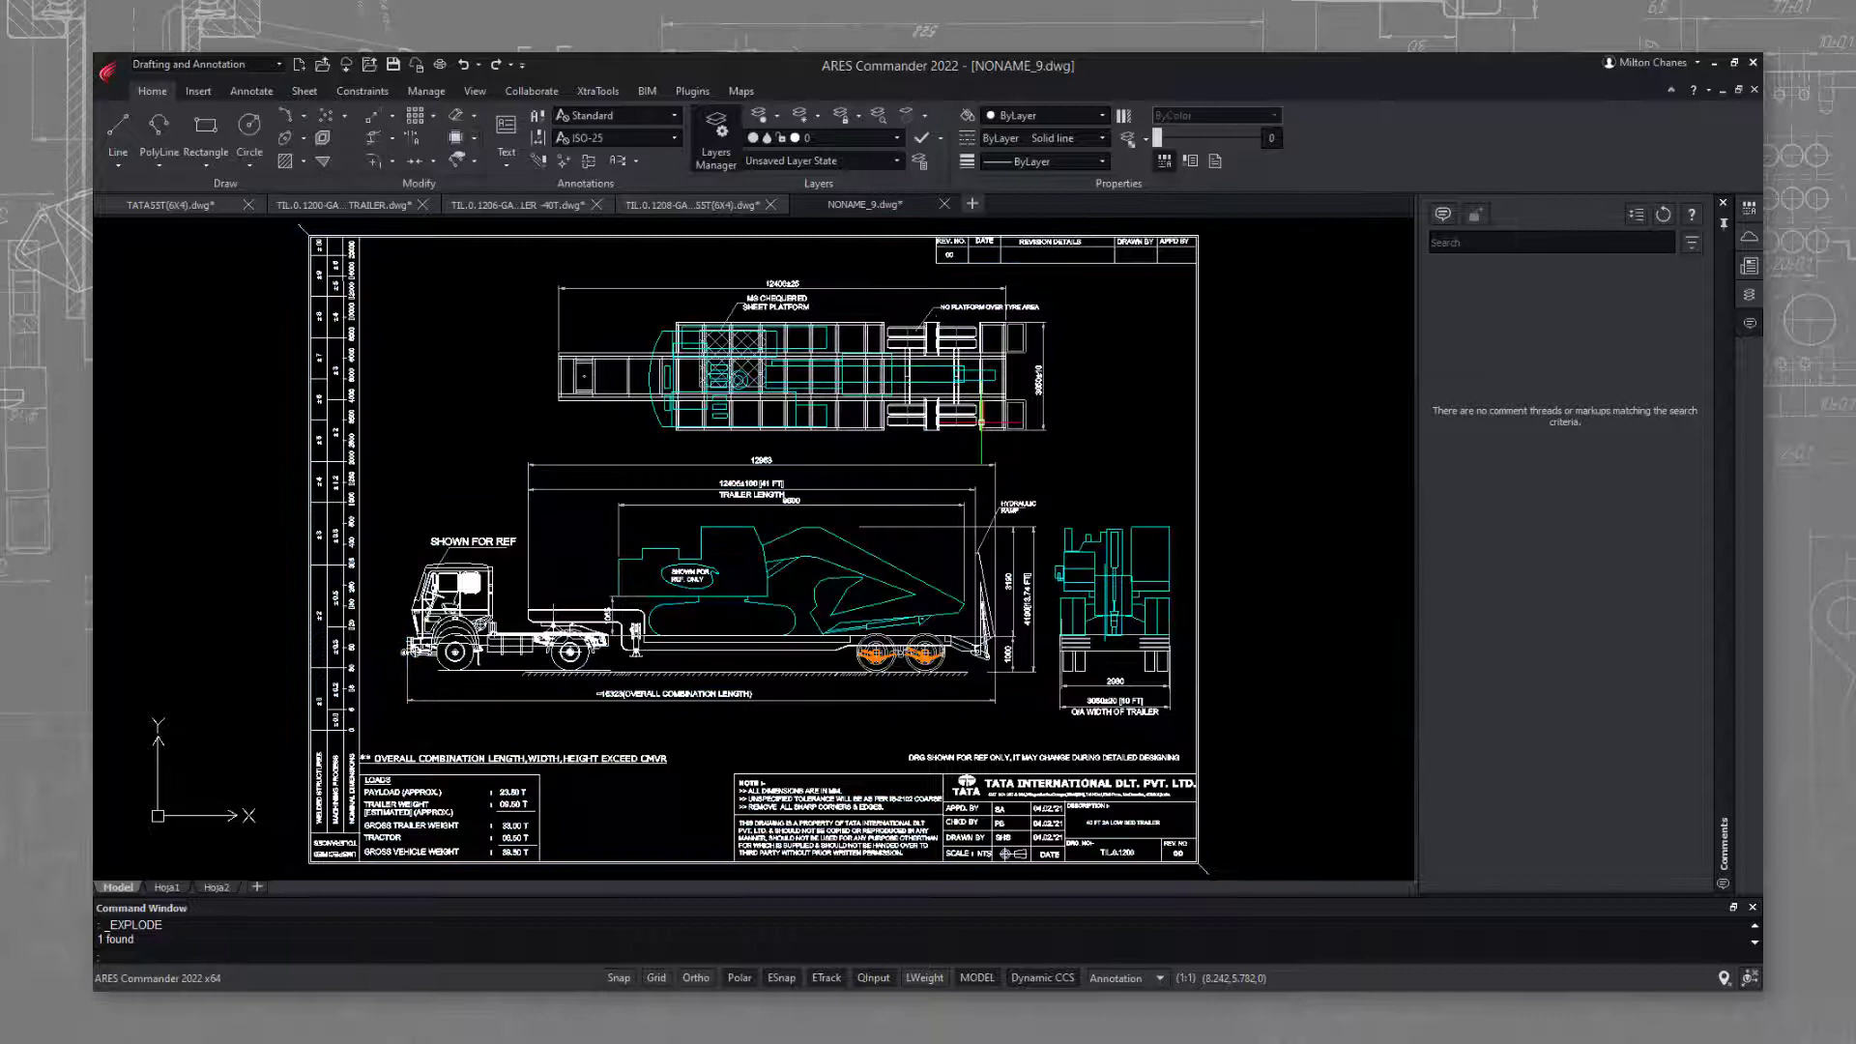
click(967, 534)
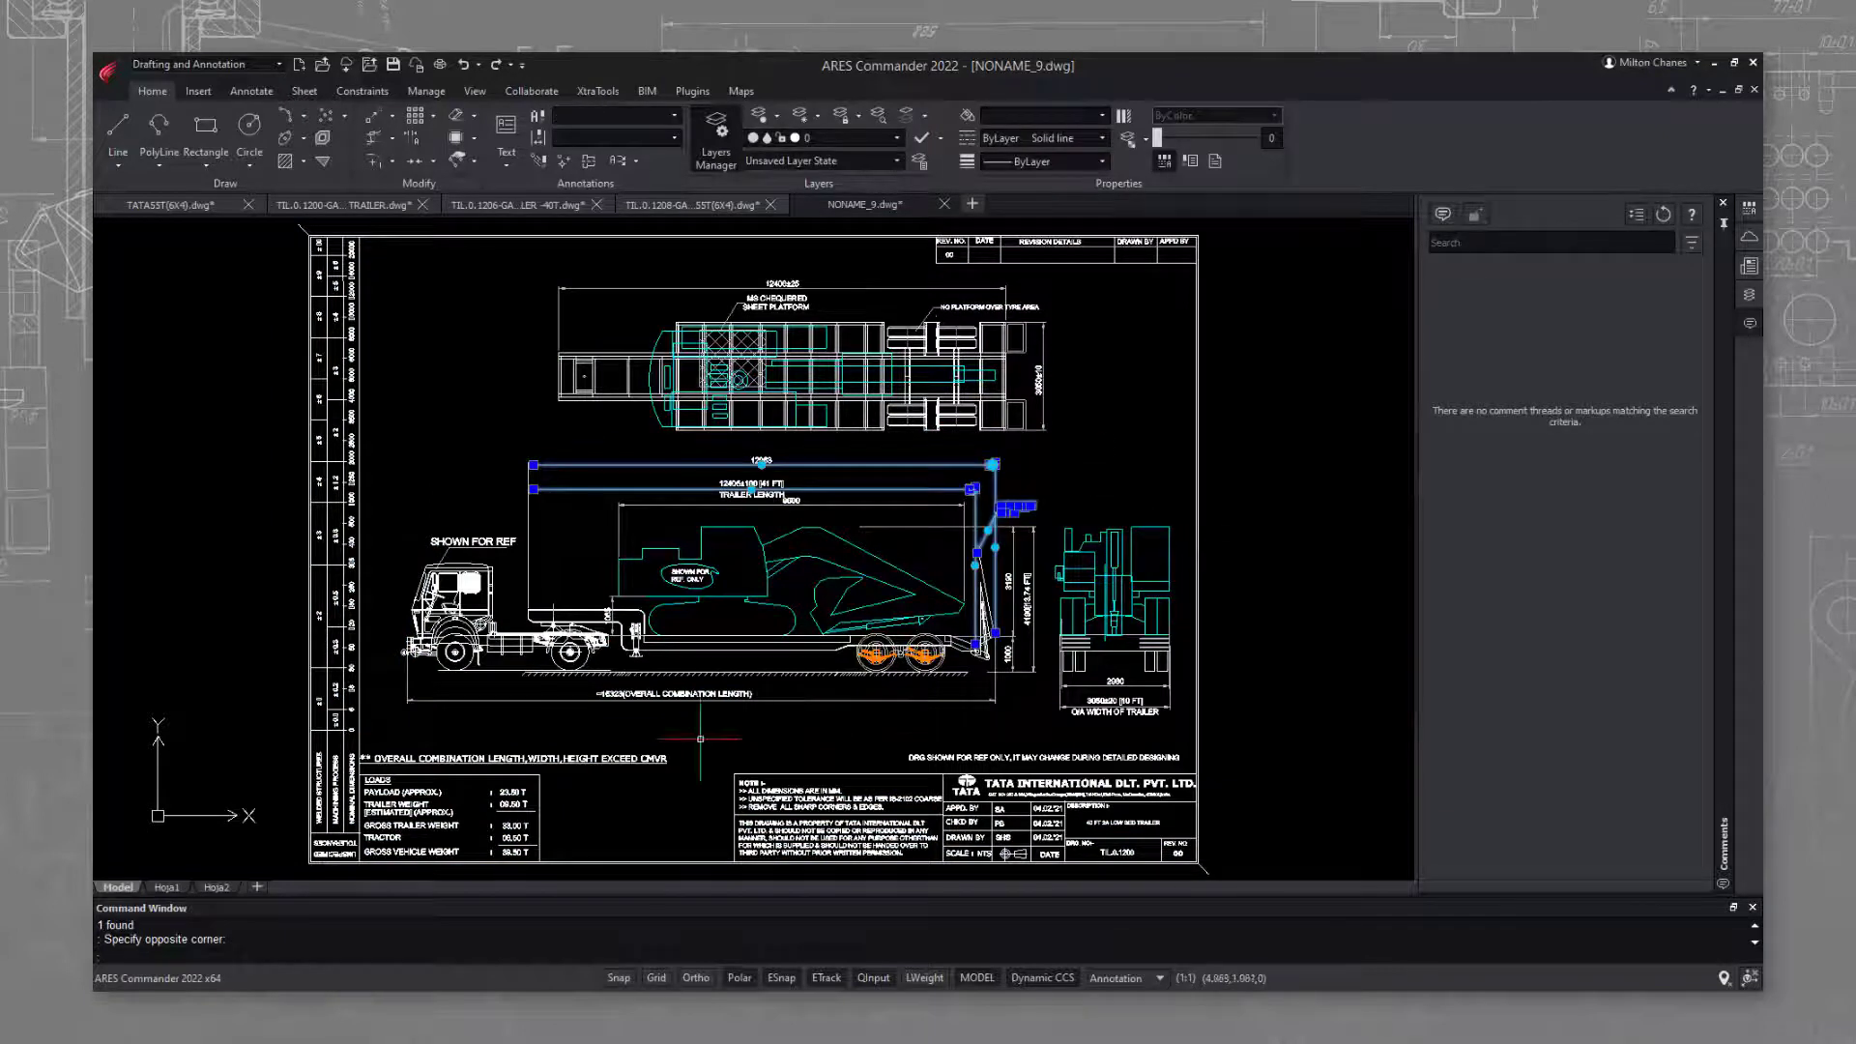
click(264, 609)
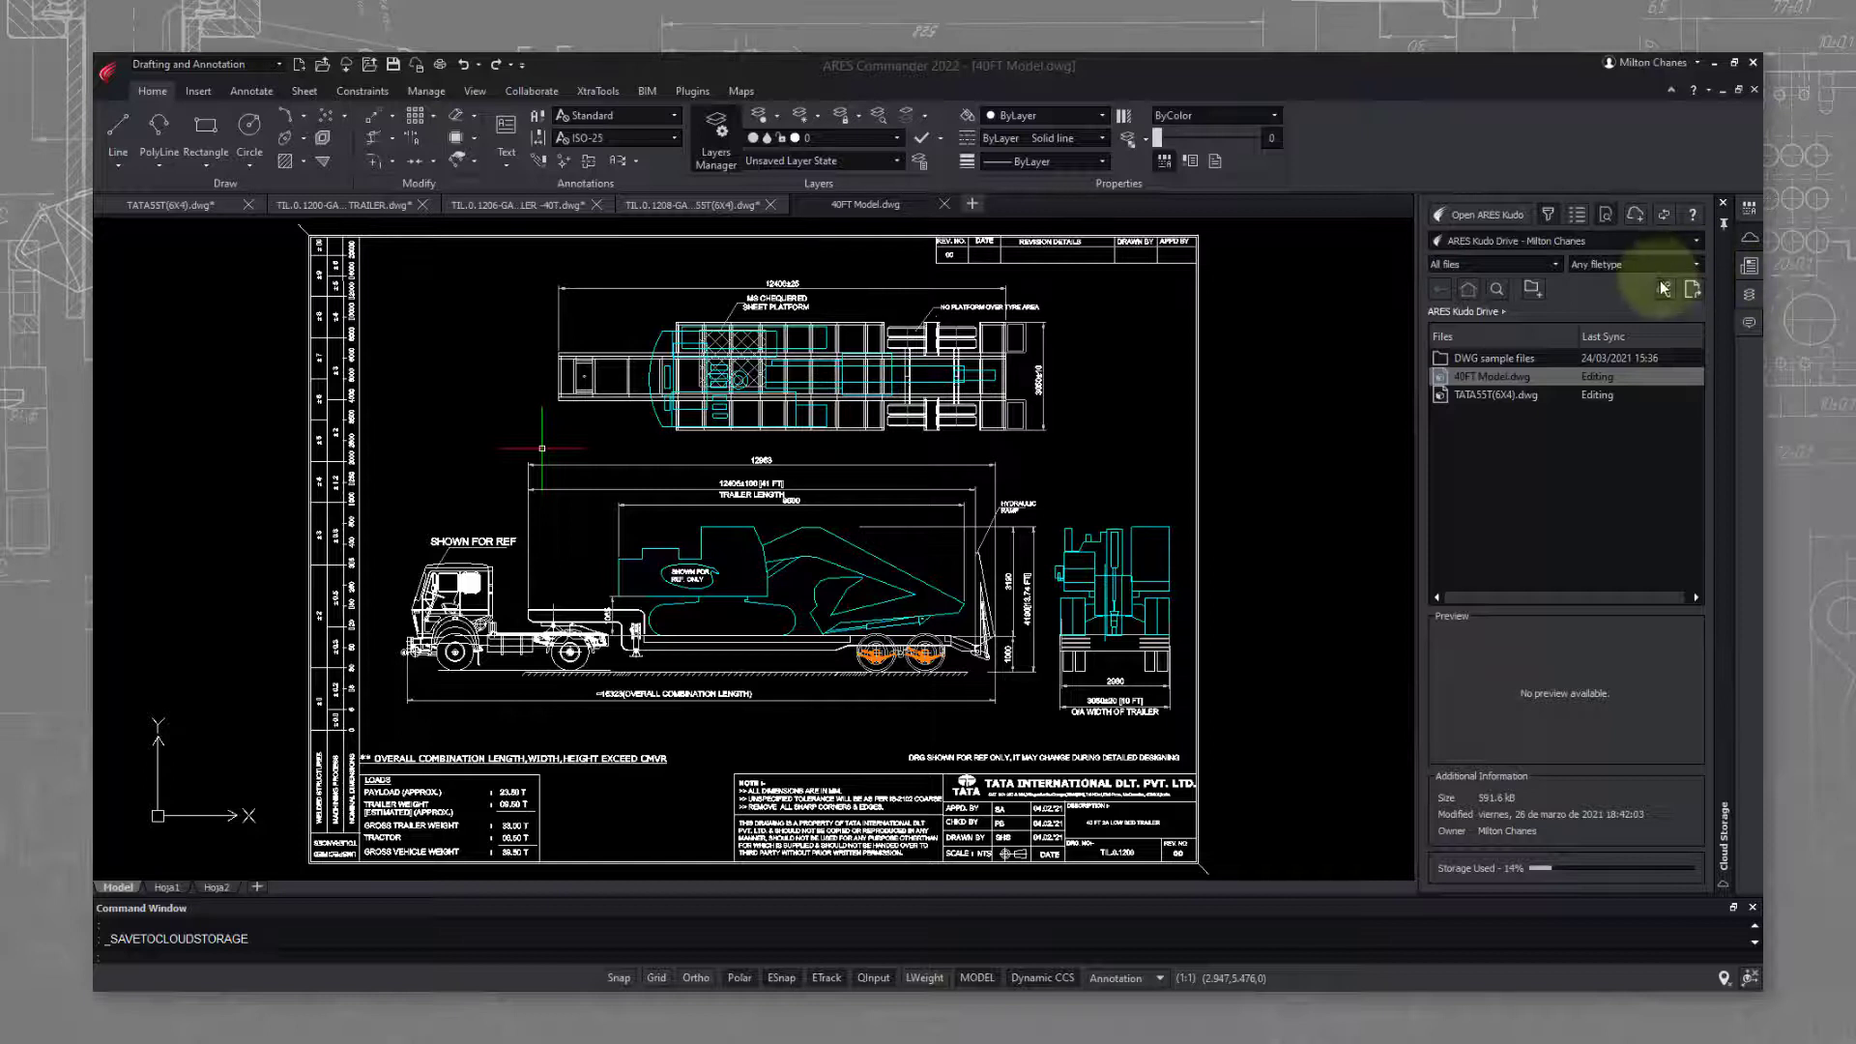
- Open the sharing options for 40FT Model.dwg in the Cloud Storage panel
click(1663, 291)
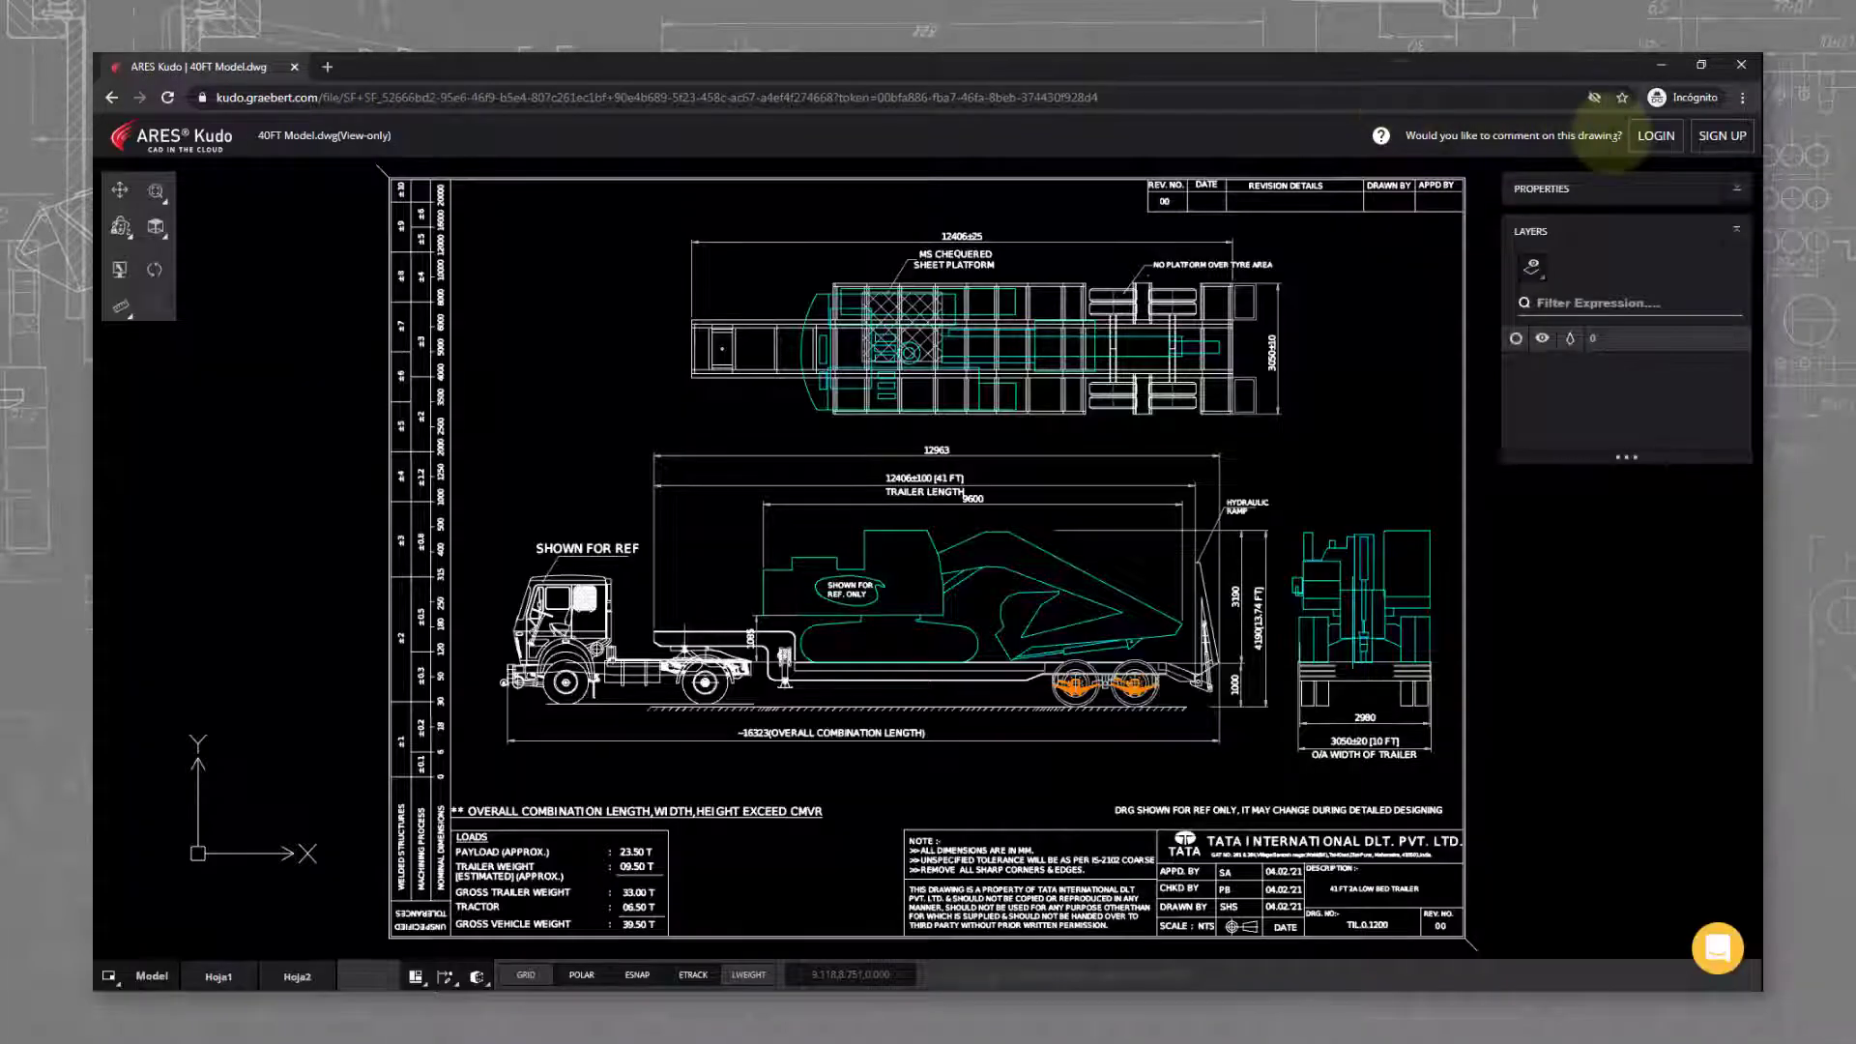
- Sign in and place an APPROVED stamp markup below the trailer's rear wheels
click(1659, 137)
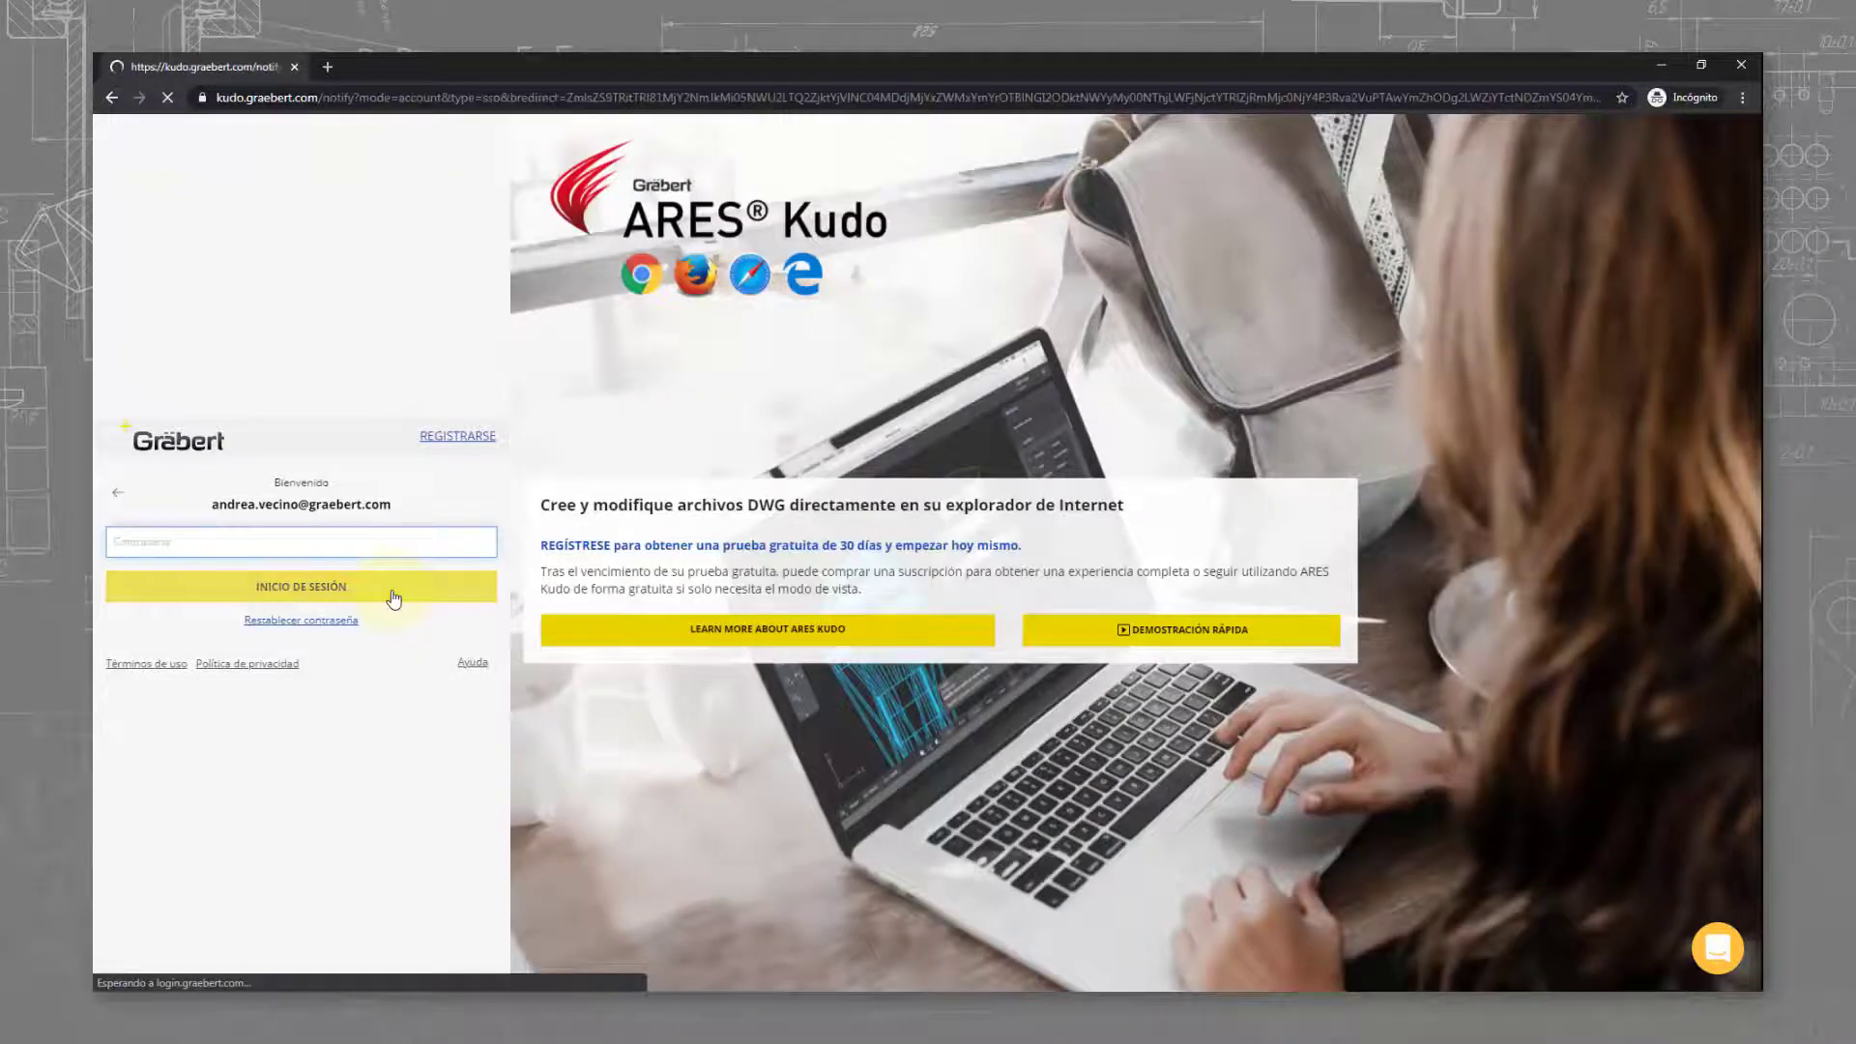
click(394, 593)
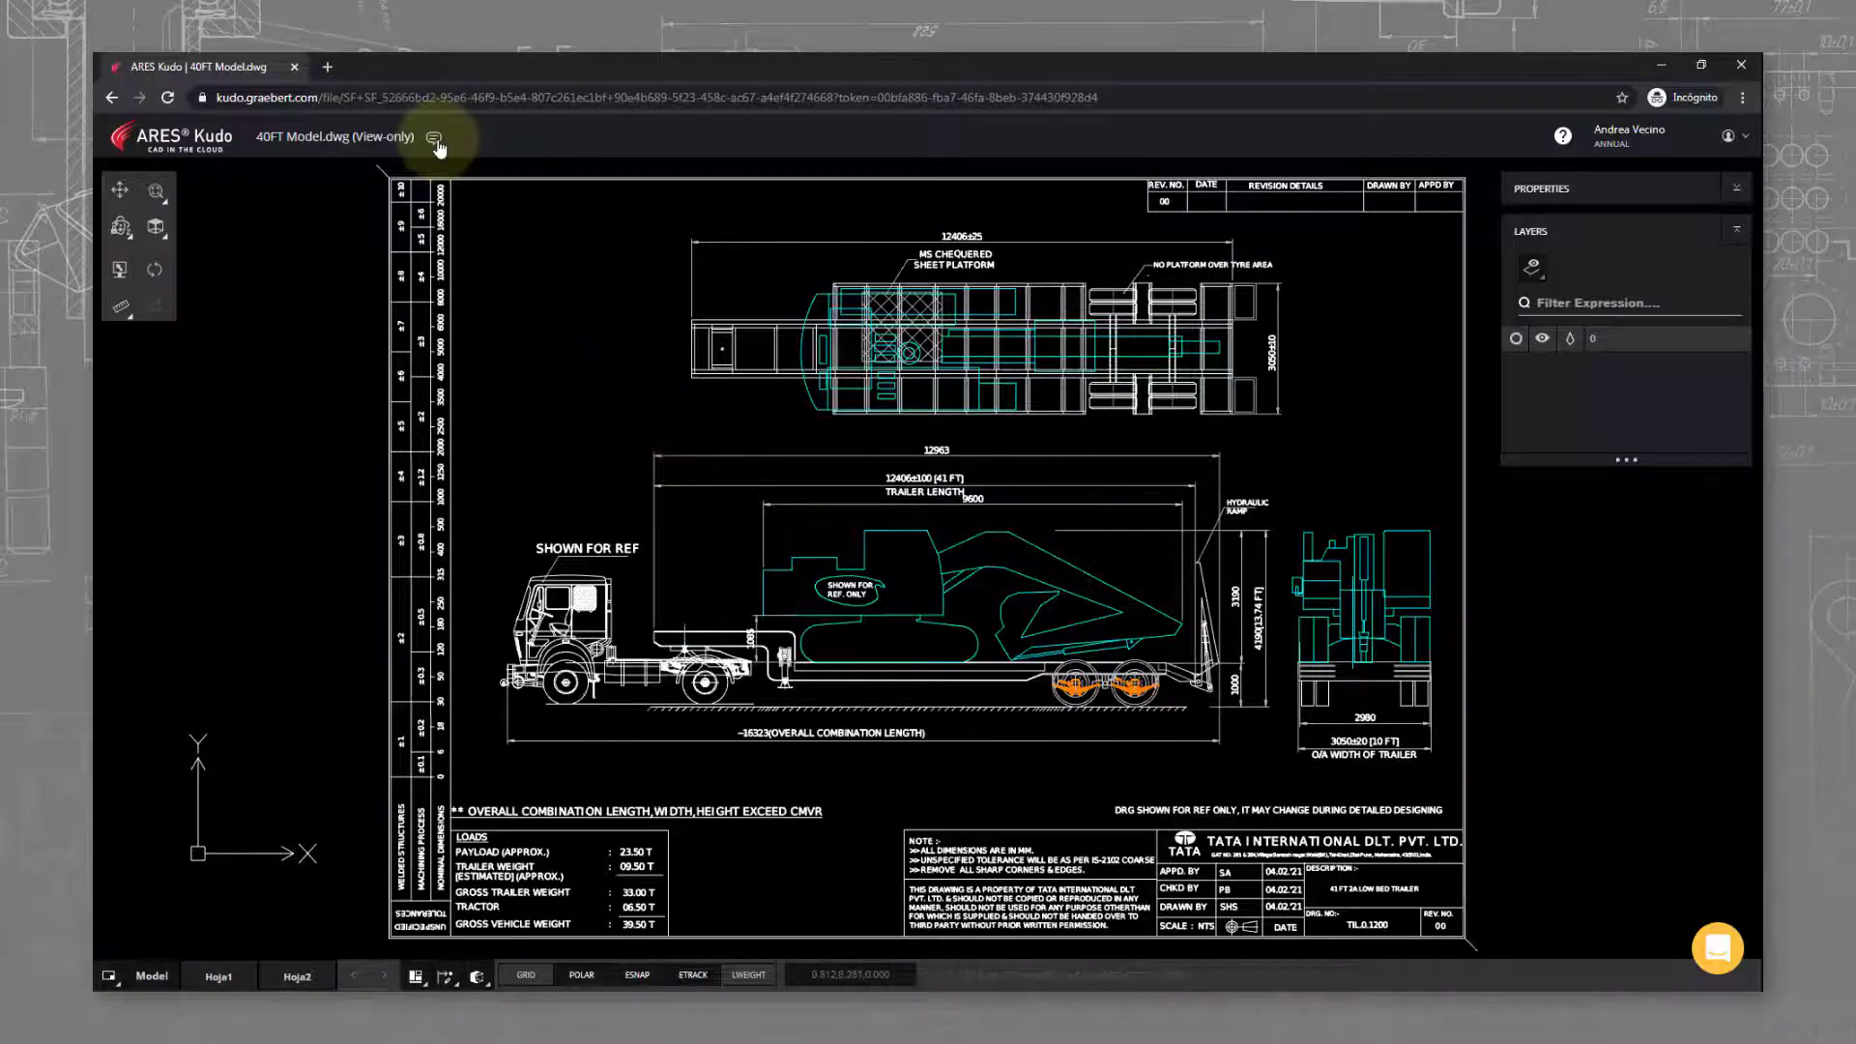
click(435, 141)
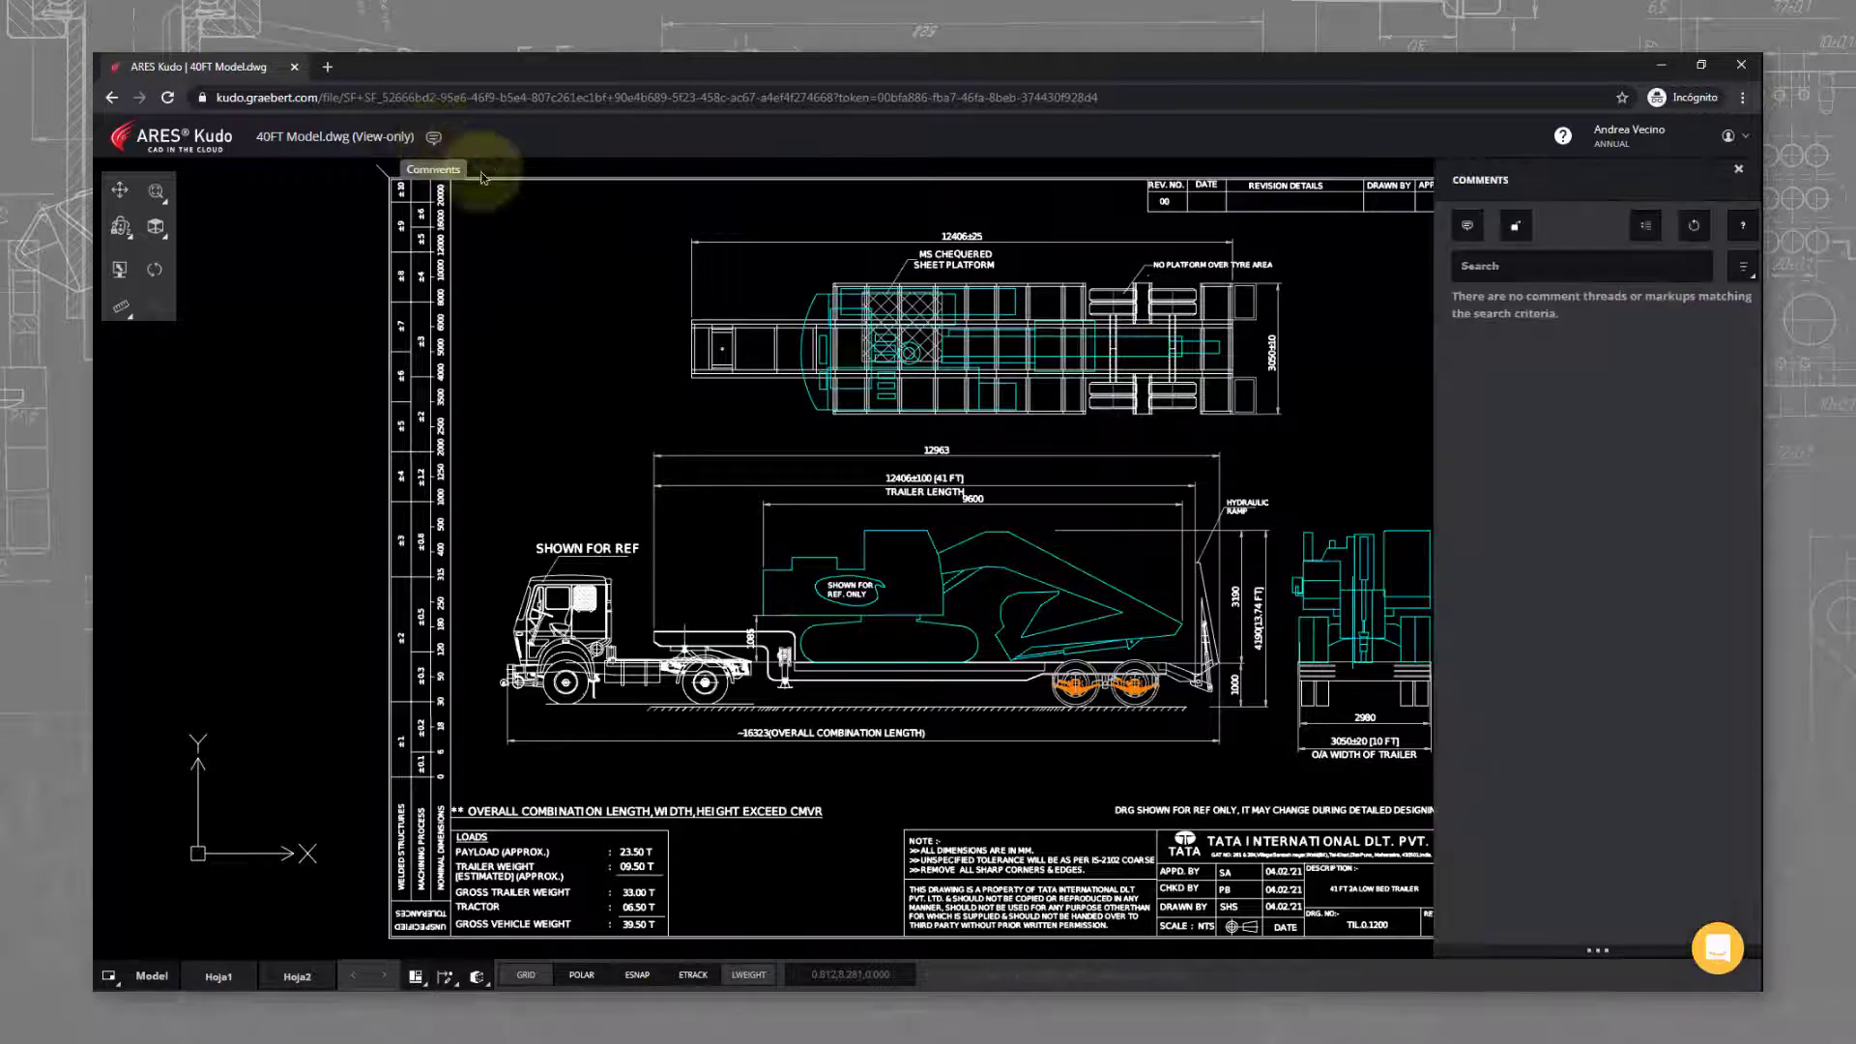
click(1514, 229)
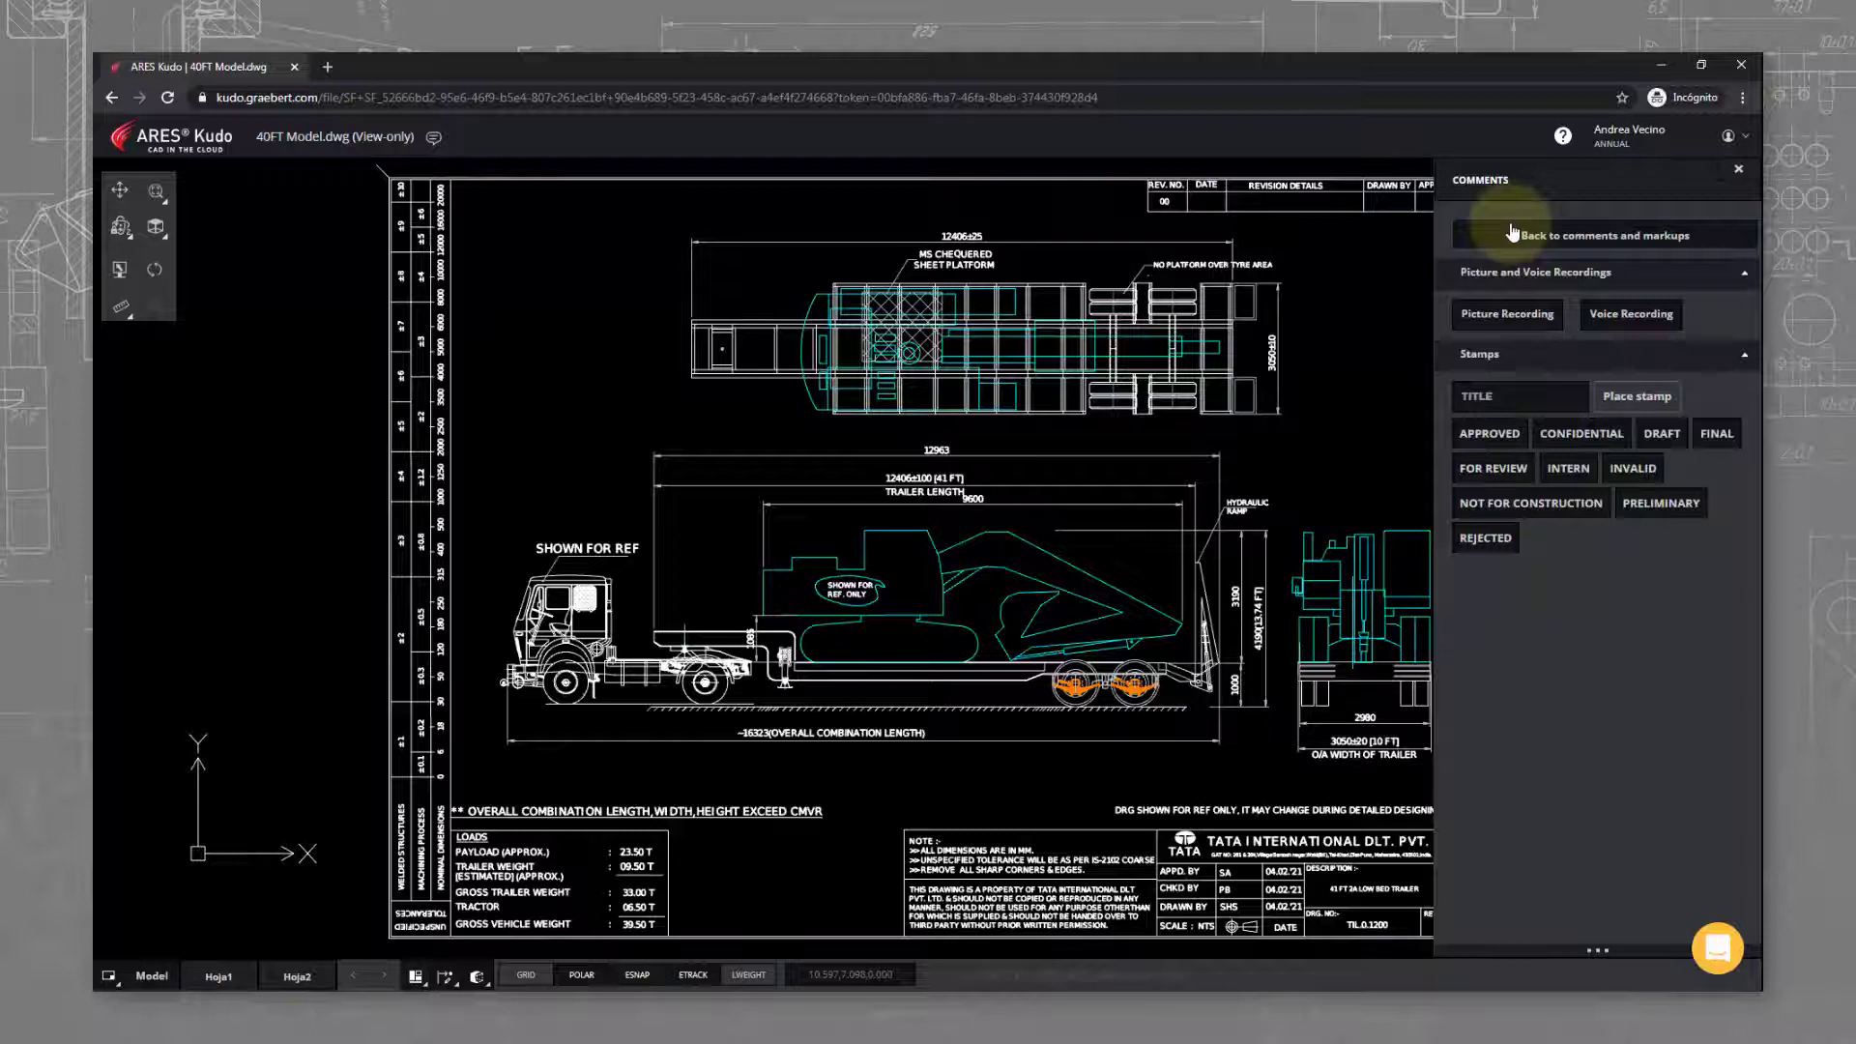
click(1494, 437)
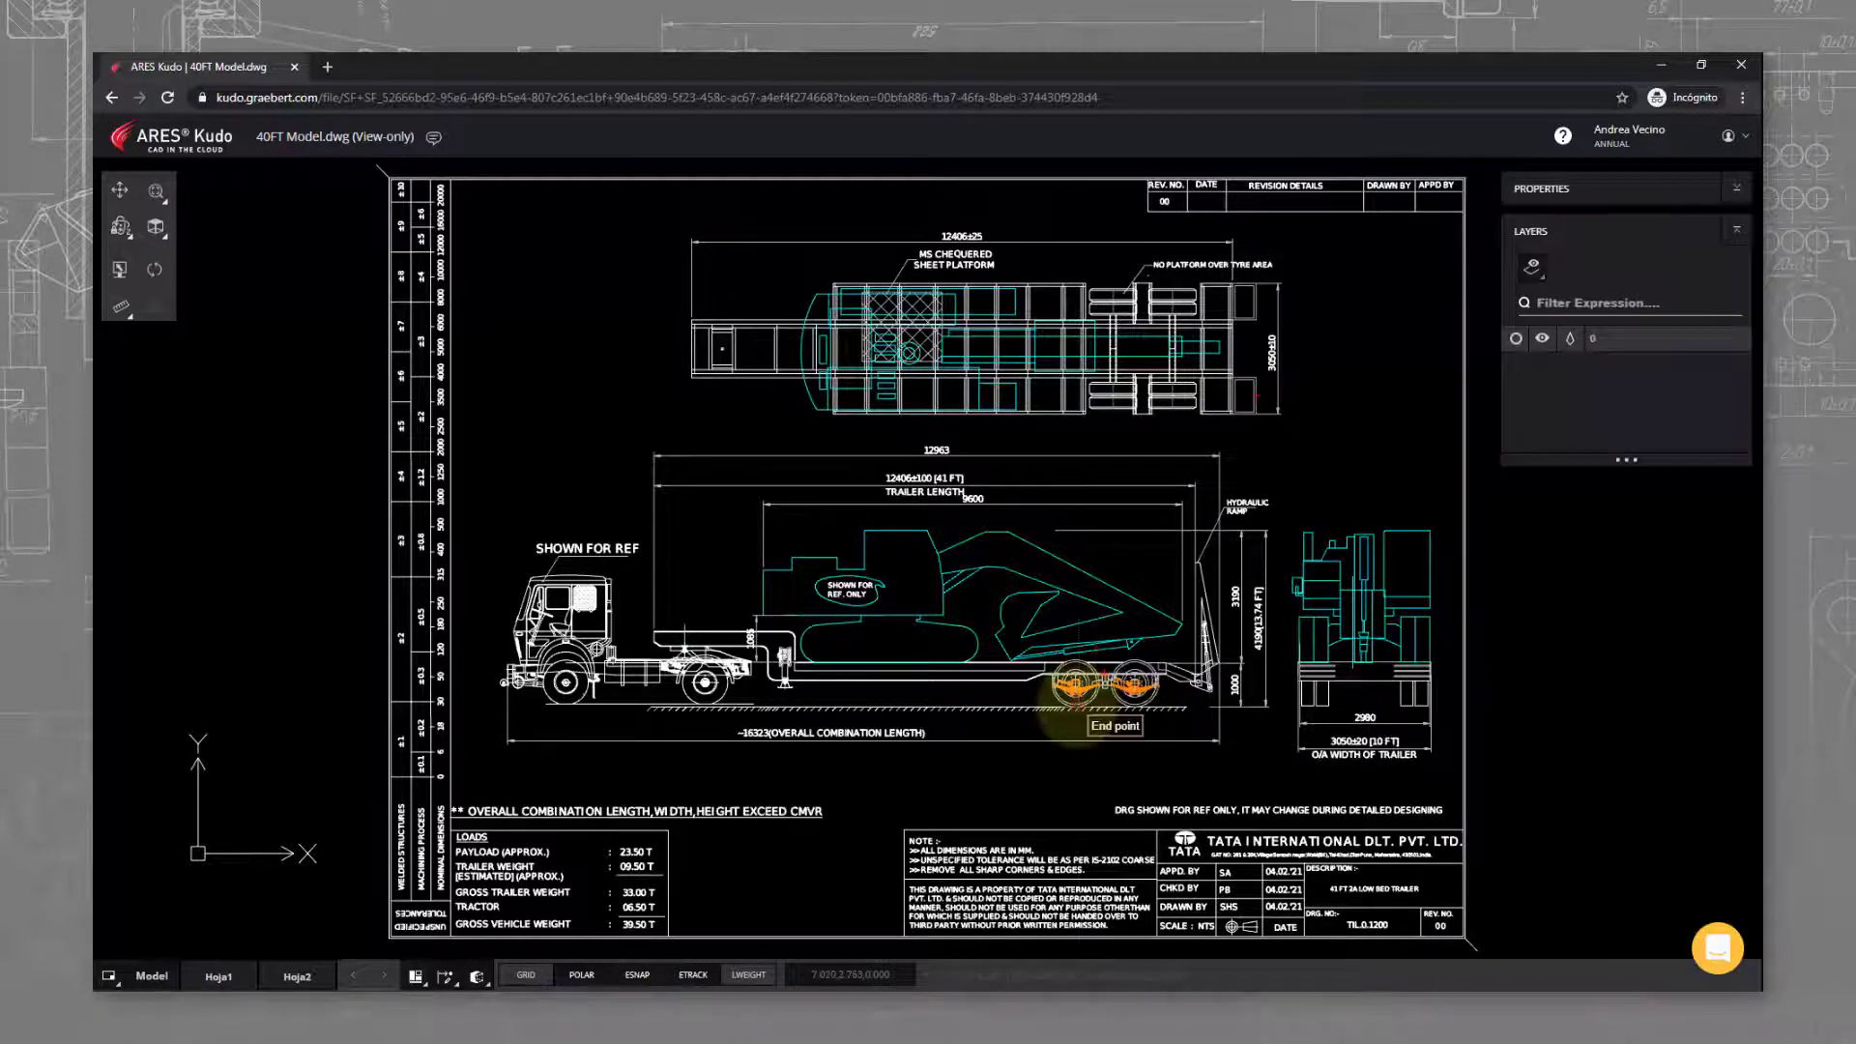
click(1081, 704)
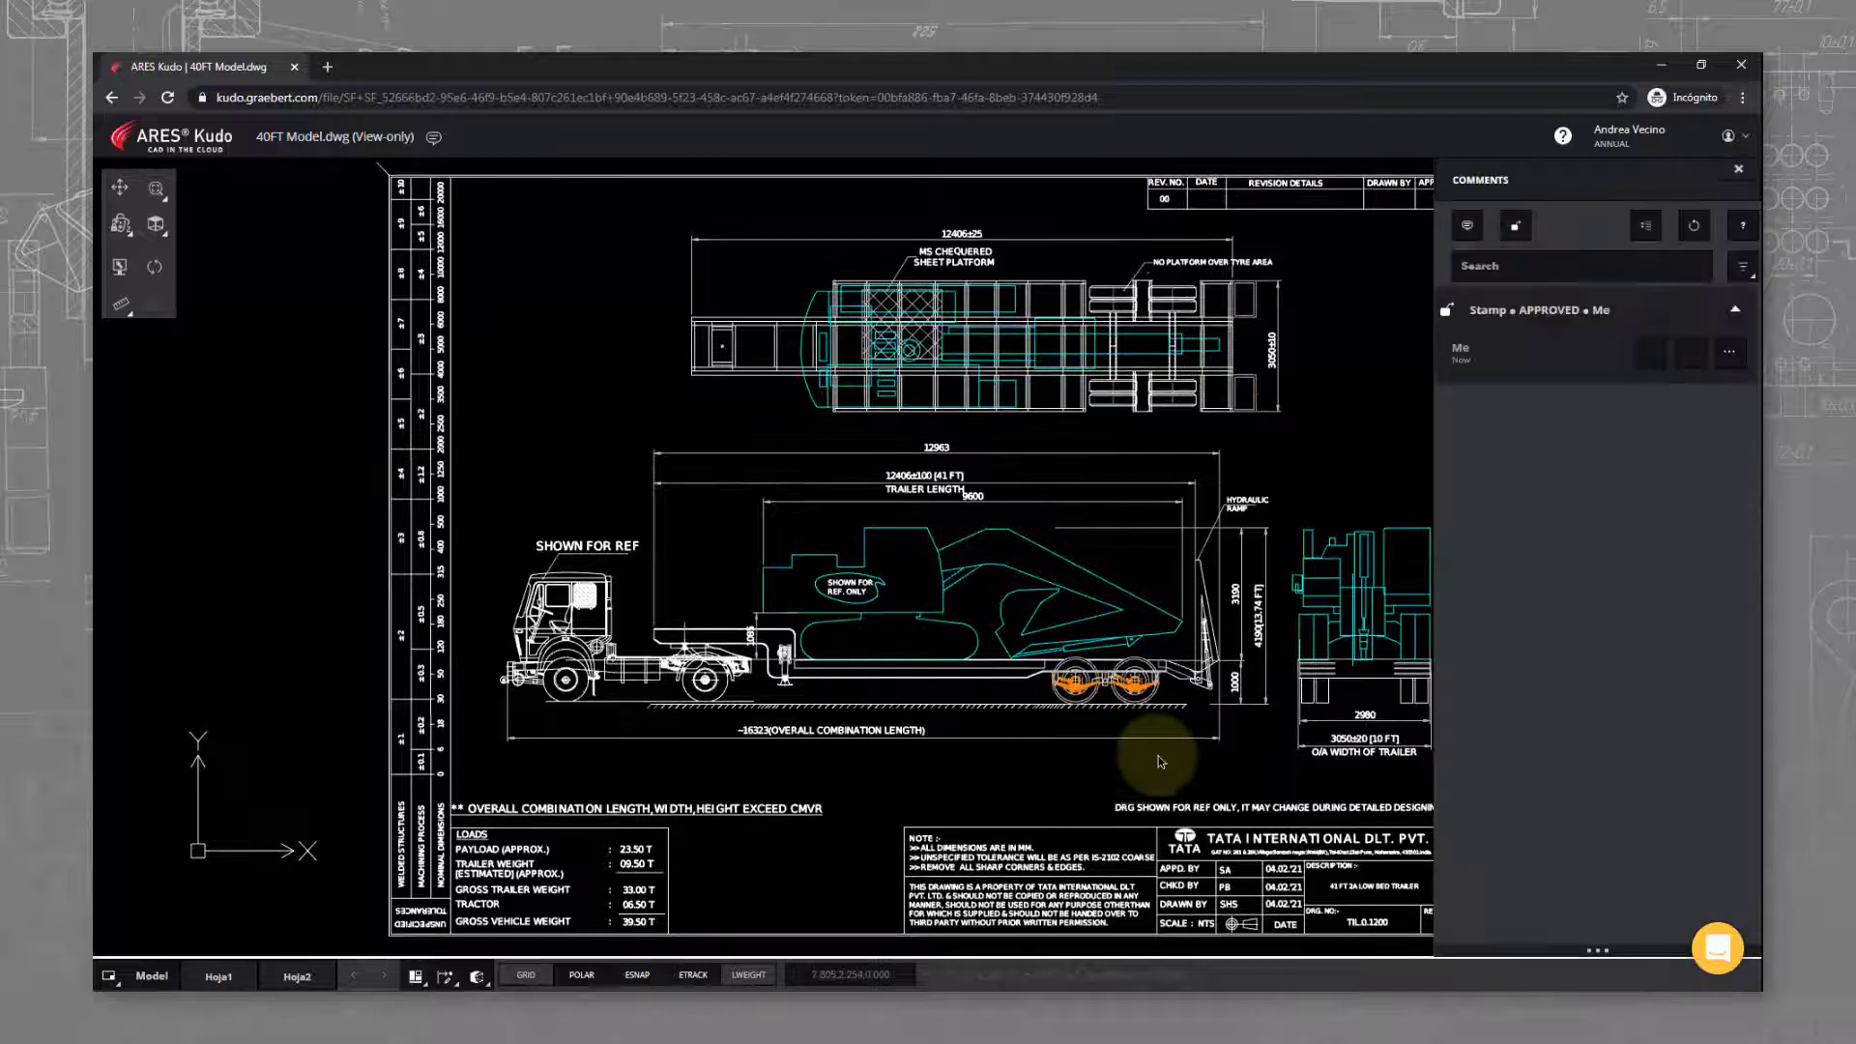